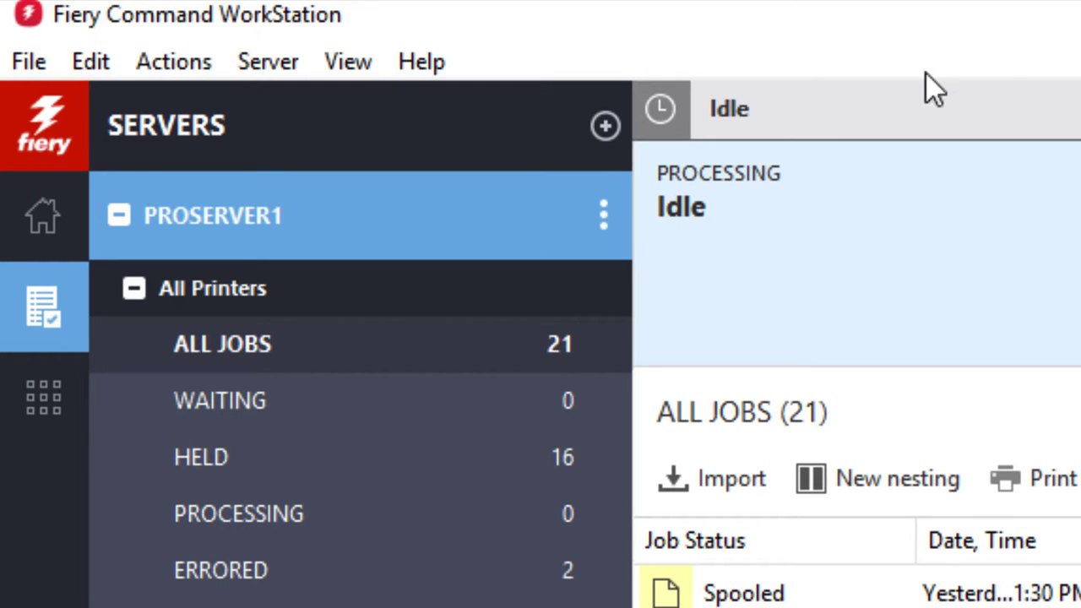
Look over the servers Home overview and then the Apps and Resources page
click(38, 230)
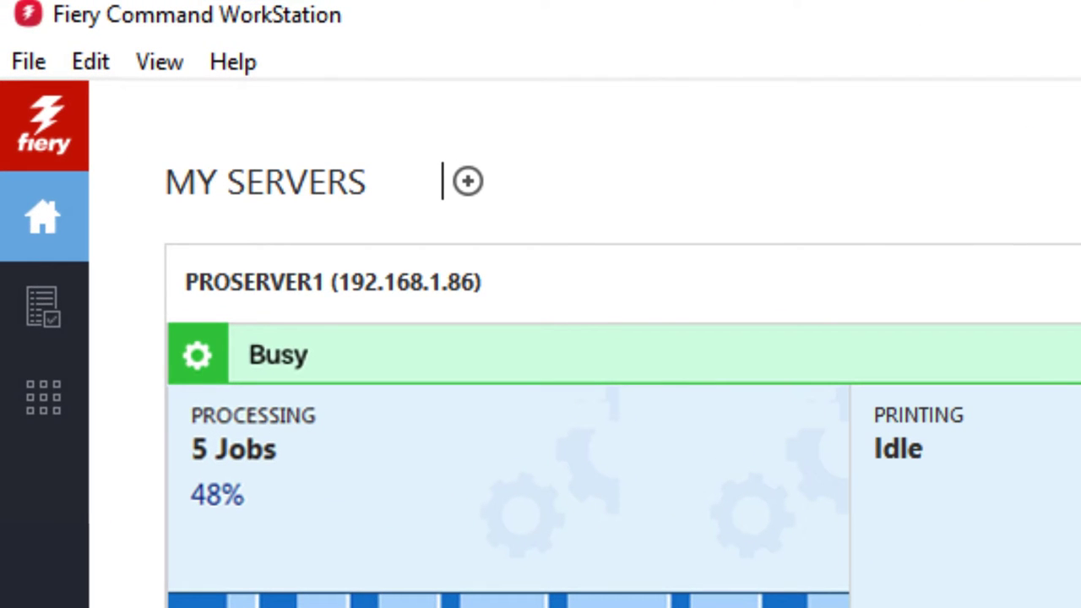
click(43, 395)
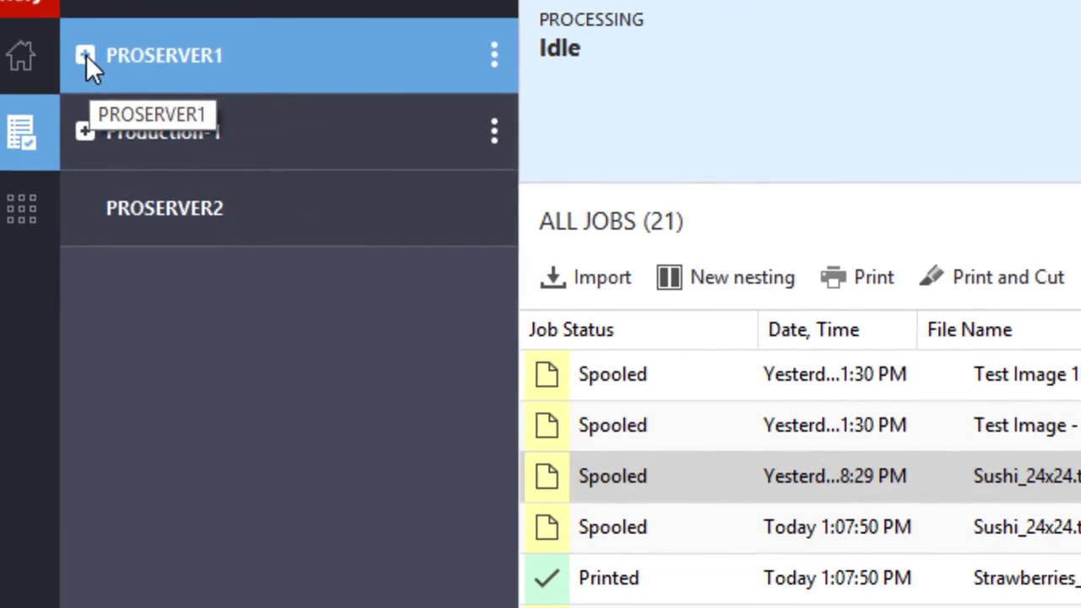
Expand and collapse PROSERVER1's VUTEk LX3 Pro and All Printers categories, then Production-1's held jobs and trays
click(105, 199)
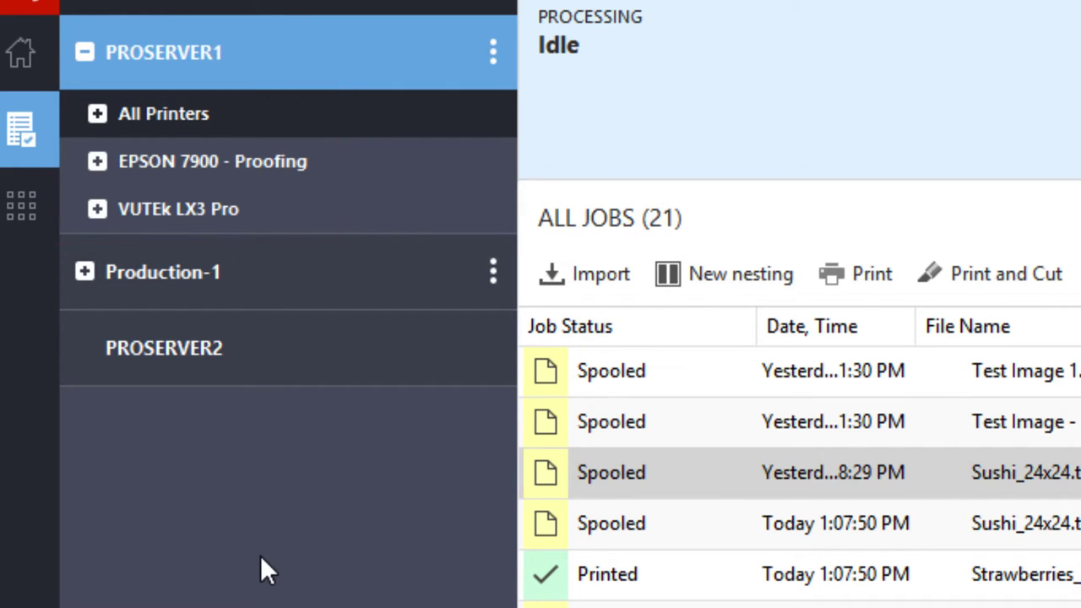
click(99, 210)
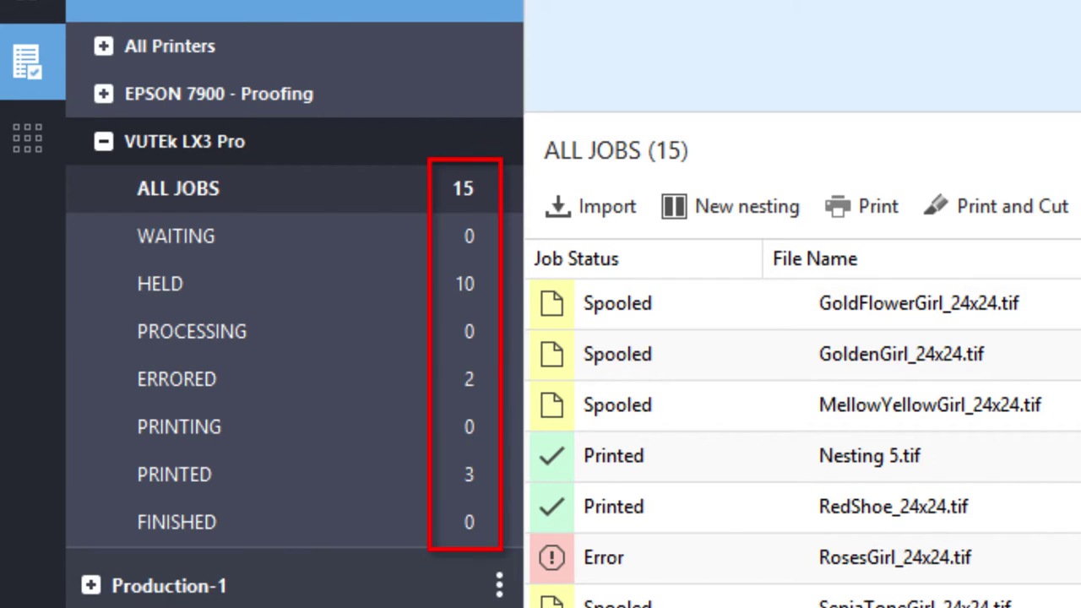
click(105, 139)
click(110, 47)
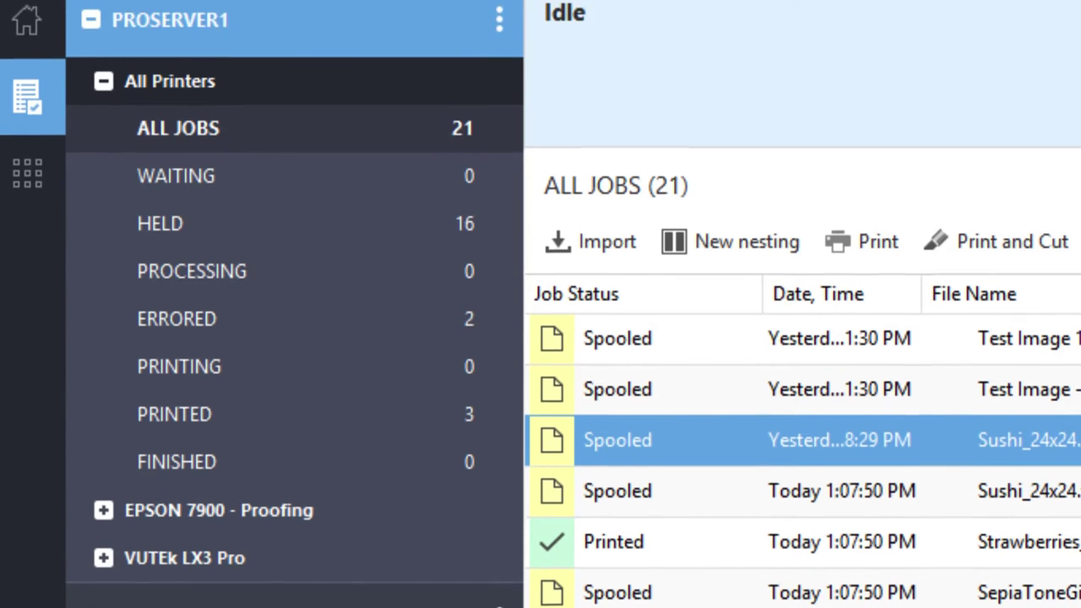
click(91, 24)
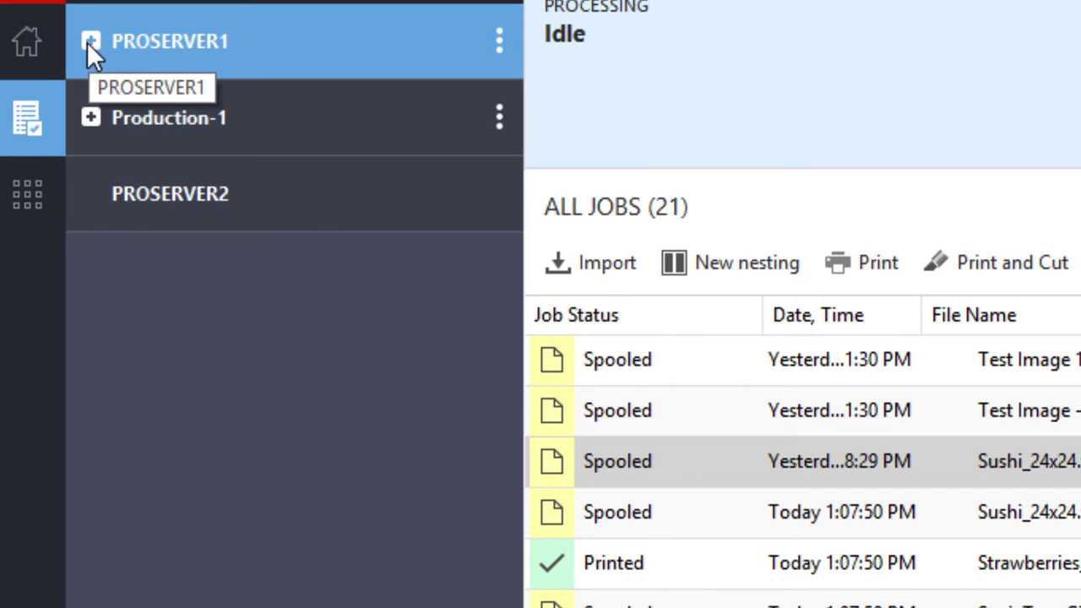
click(91, 118)
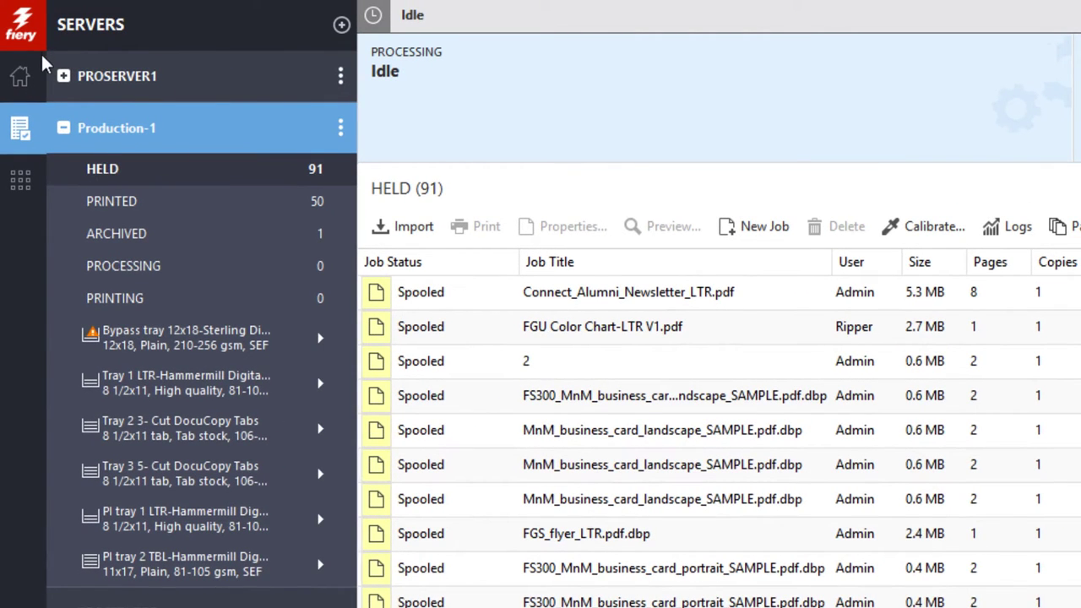
click(59, 129)
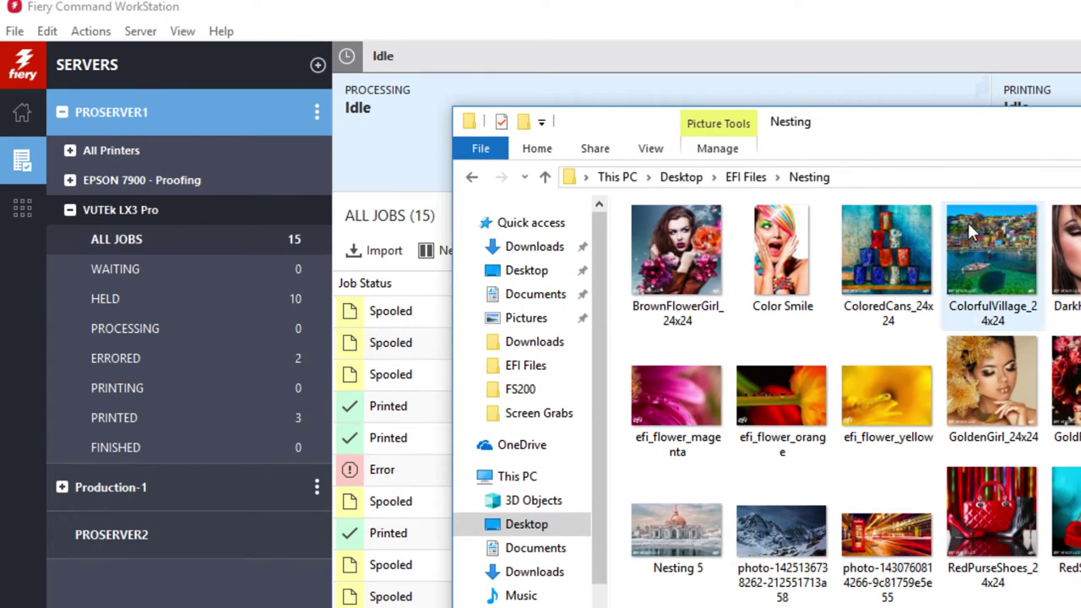
Drop ColorfulVillage_24x24.tif onto VUTEk LX3 Pro's HELD queue and select the new job
drag(979, 238, 177, 310)
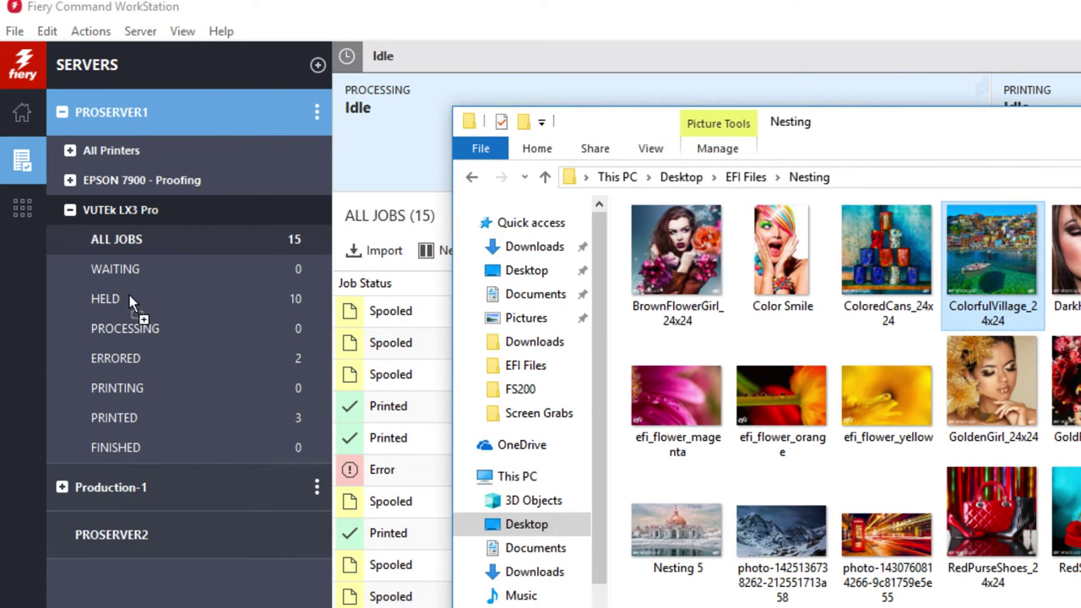
drag(119, 295, 119, 295)
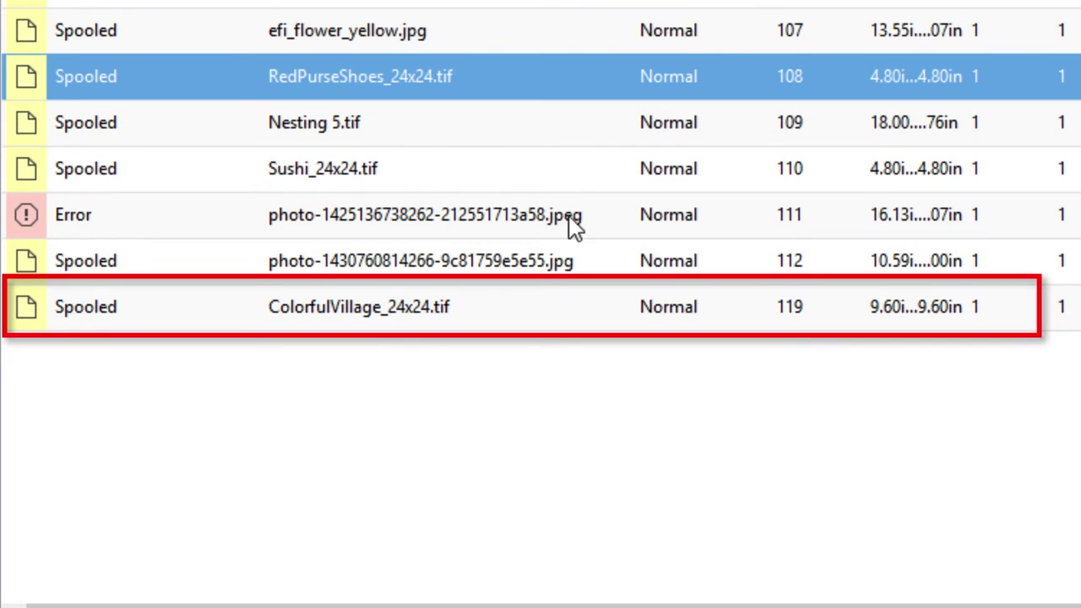
click(456, 305)
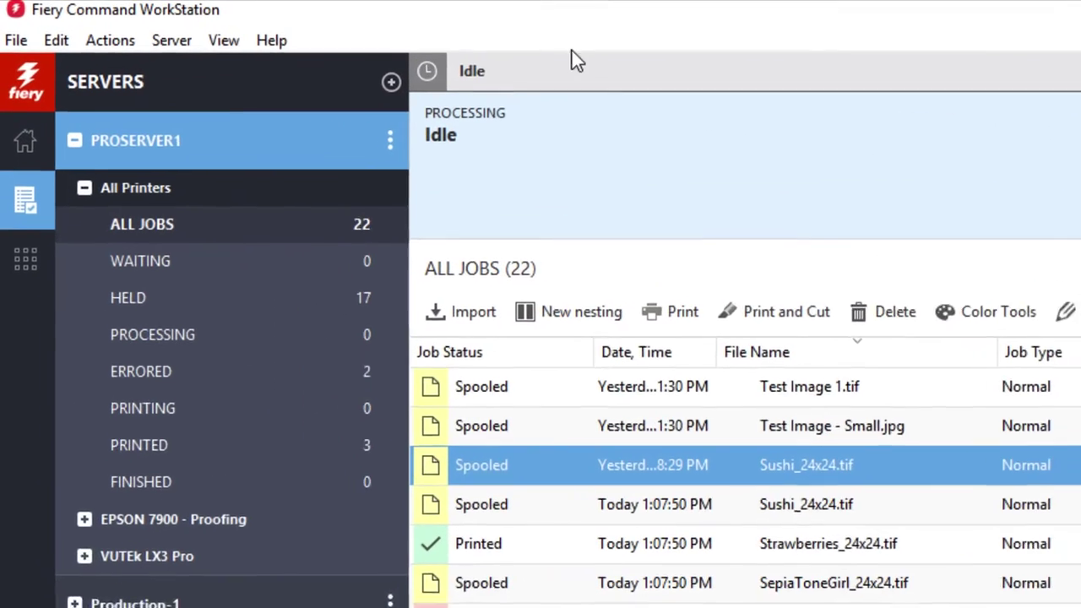
click(188, 310)
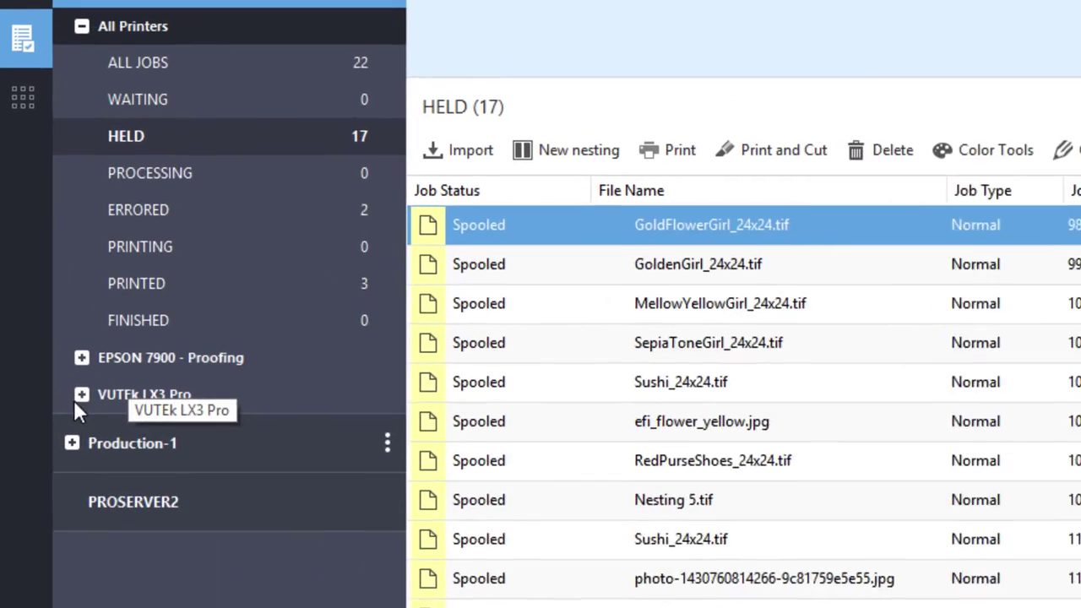
click(105, 397)
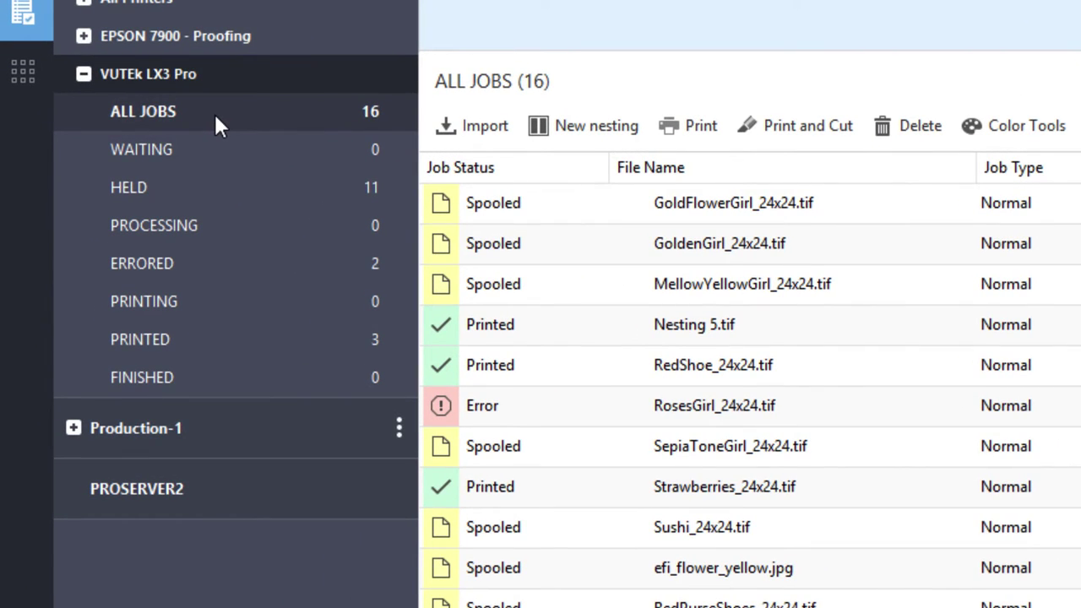
click(152, 187)
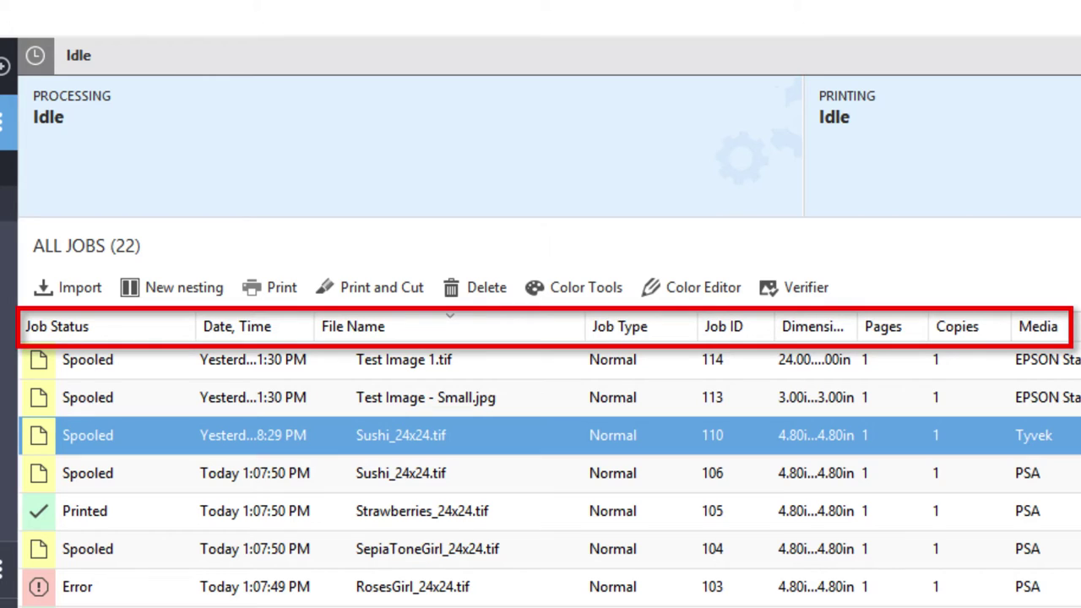
Sort by File Name, add a Processing Time column, widen File Name and move Printer after it
click(425, 334)
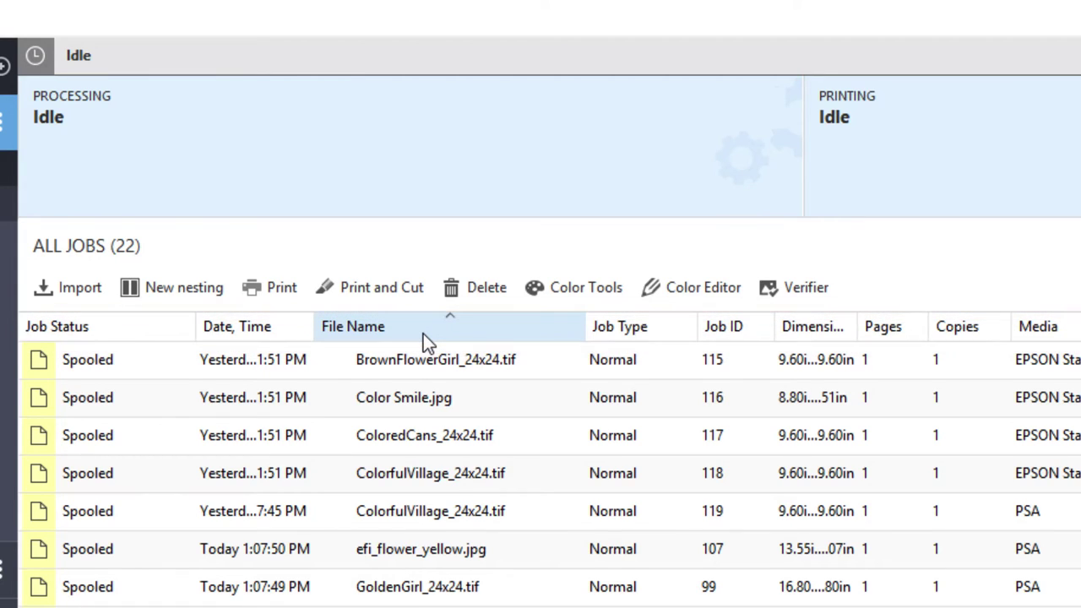
click(430, 326)
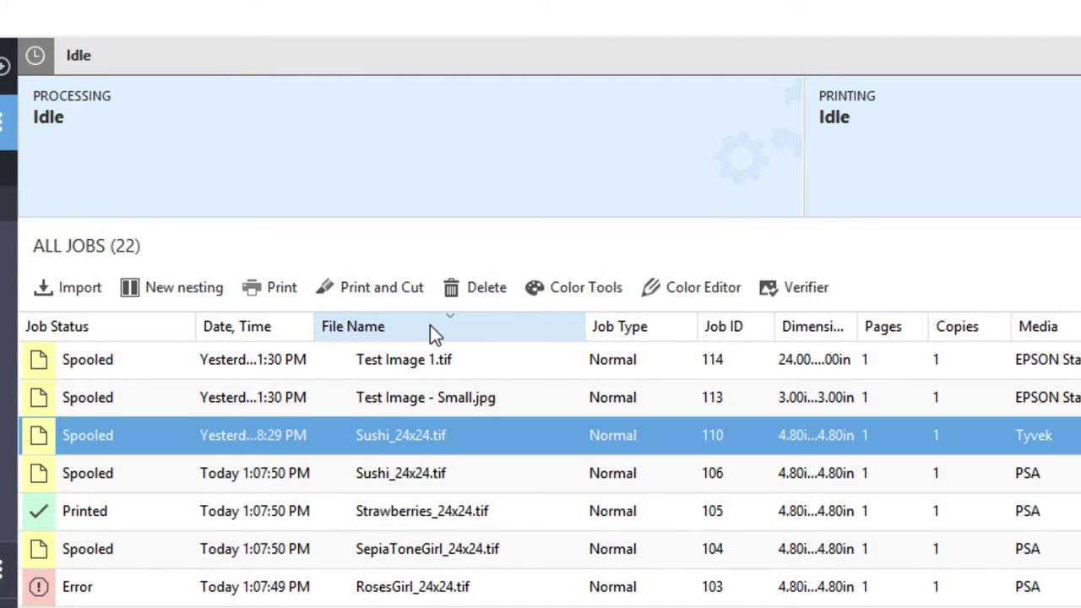
right_click(511, 325)
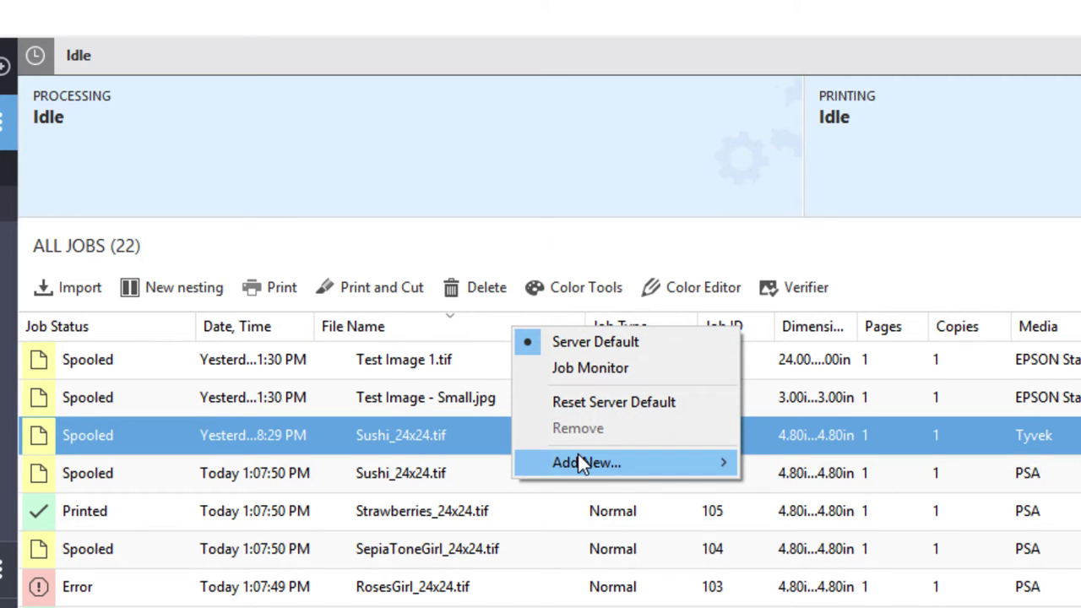
mouse_move(579, 461)
mouse_move(766, 493)
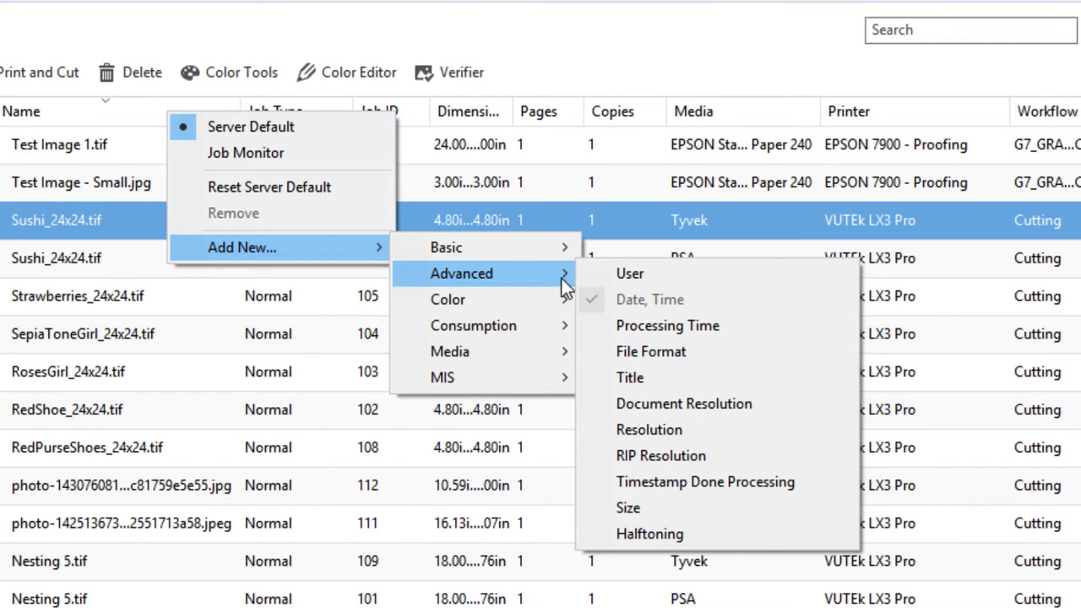
click(654, 324)
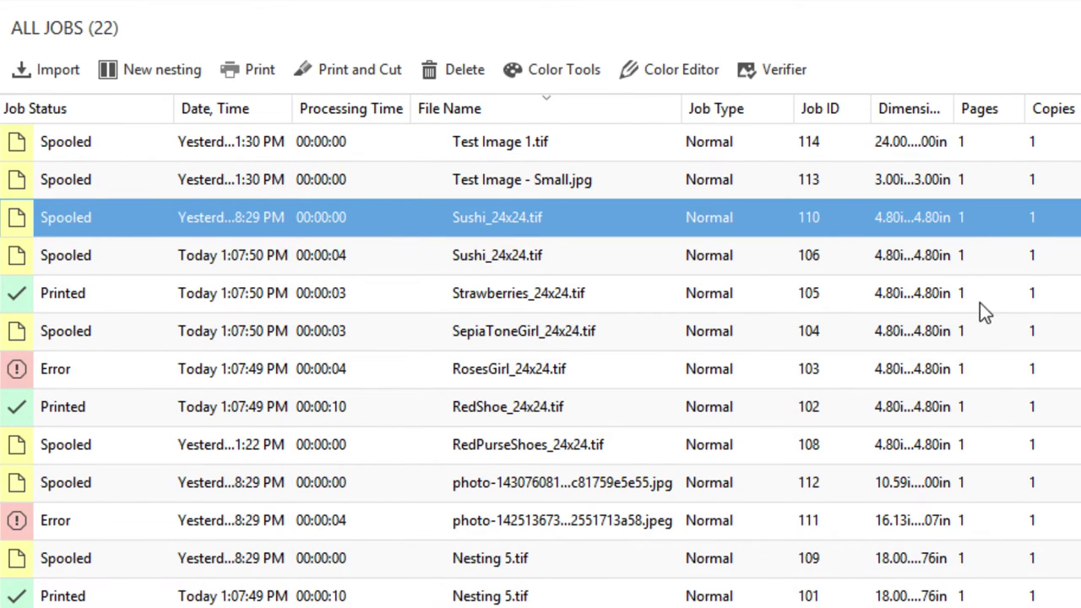
drag(681, 106, 772, 121)
drag(1065, 110, 781, 115)
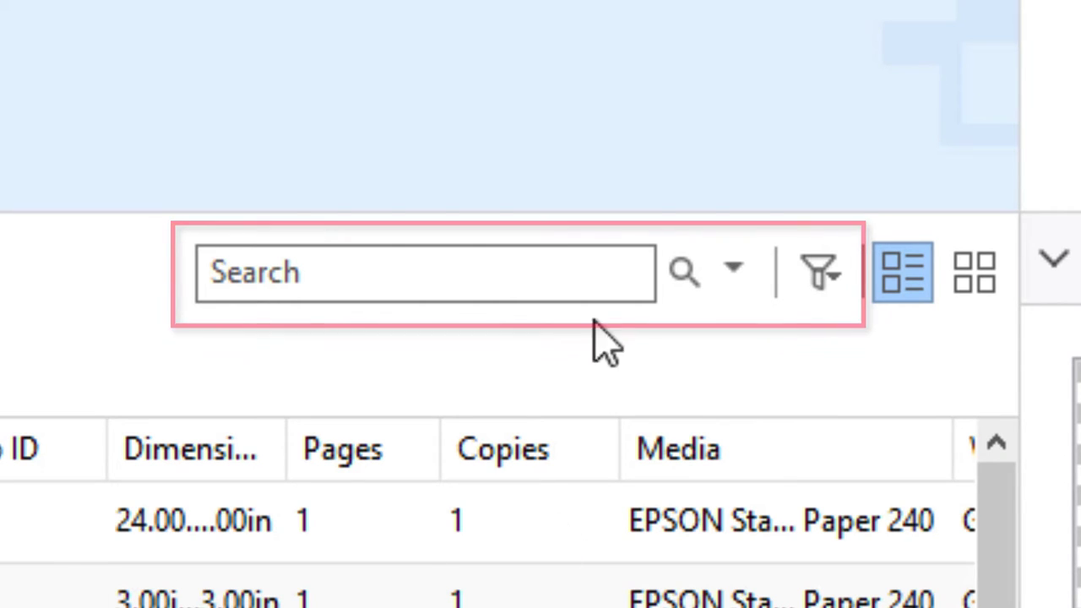
Search the job list for 'red', then clear the three results to show all jobs
click(473, 275)
text(red)
click(682, 272)
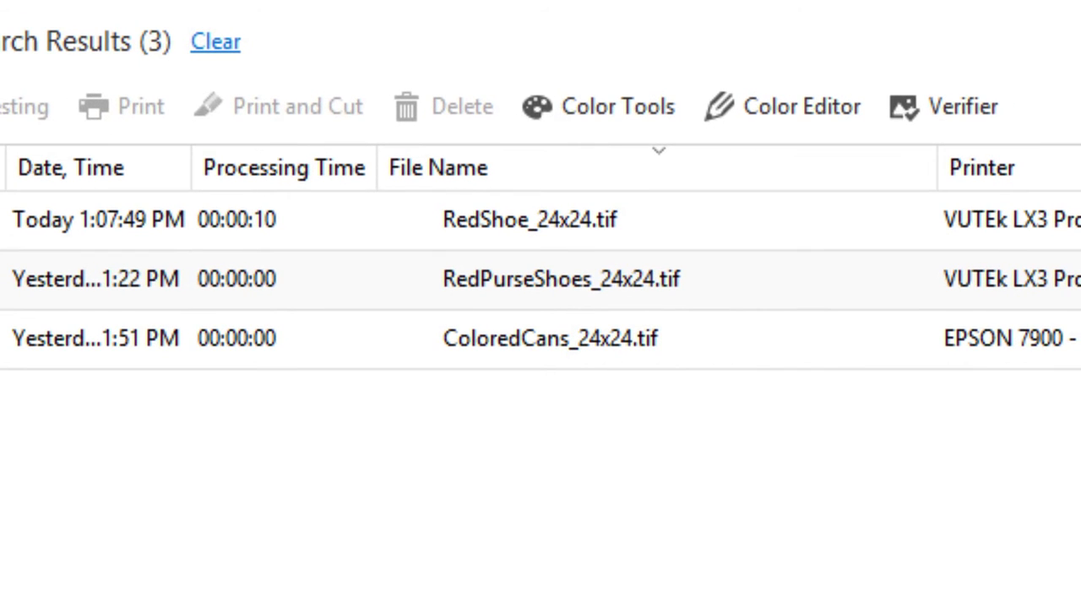
click(213, 46)
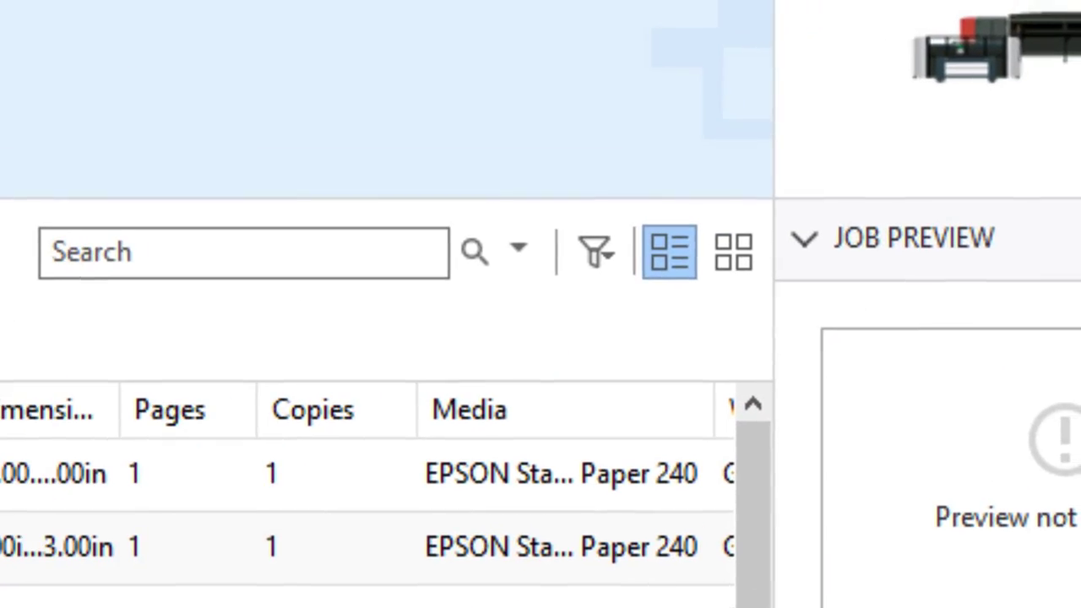
Create a new filter with Job Status 'Error' and Media 'Tyvek' in Advanced Search
click(595, 257)
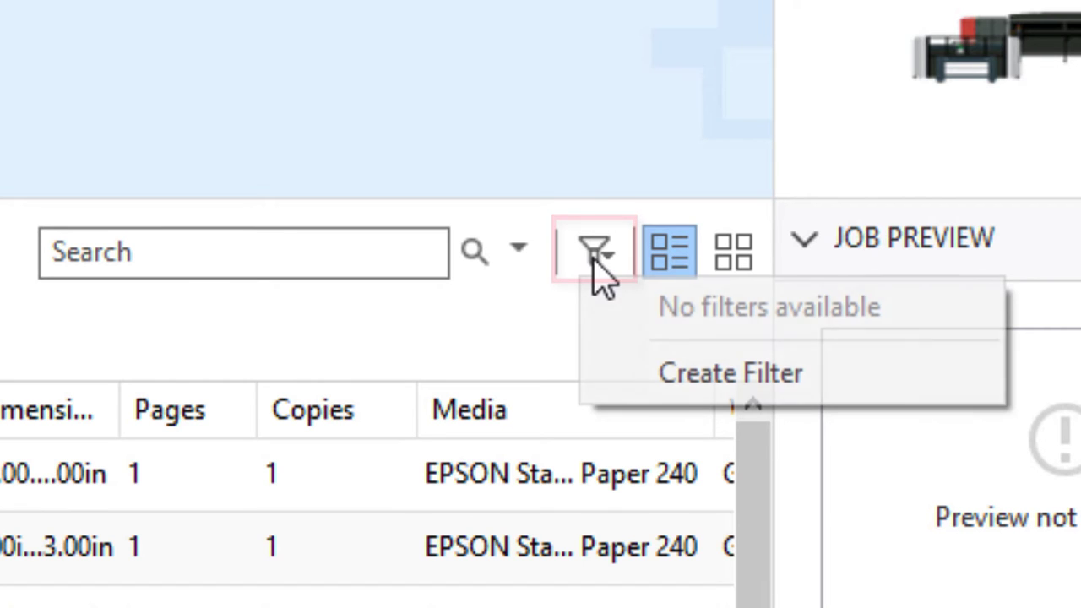
click(650, 369)
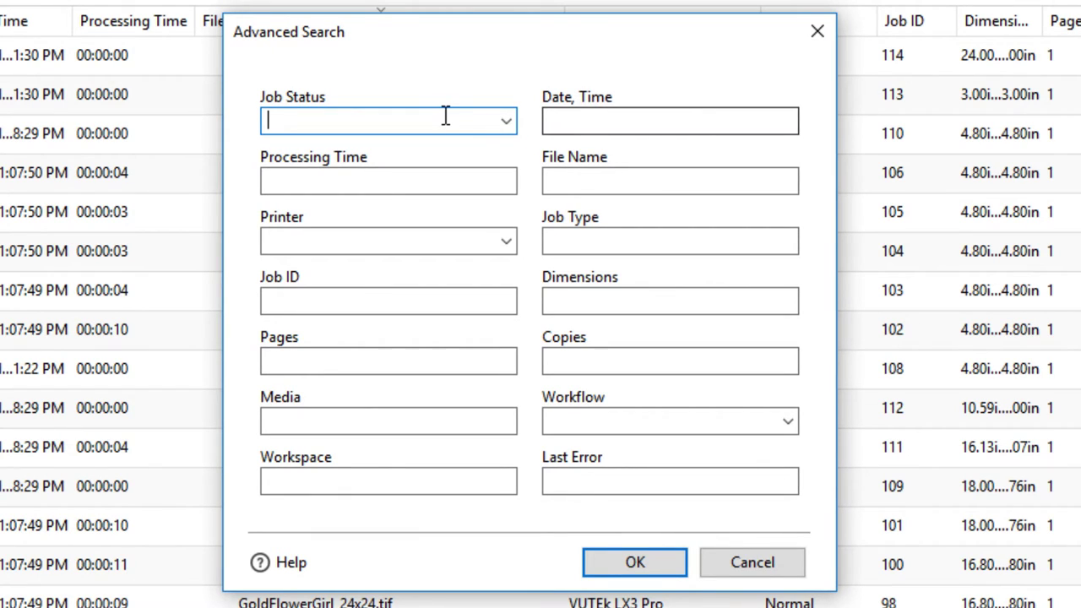
text(Error)
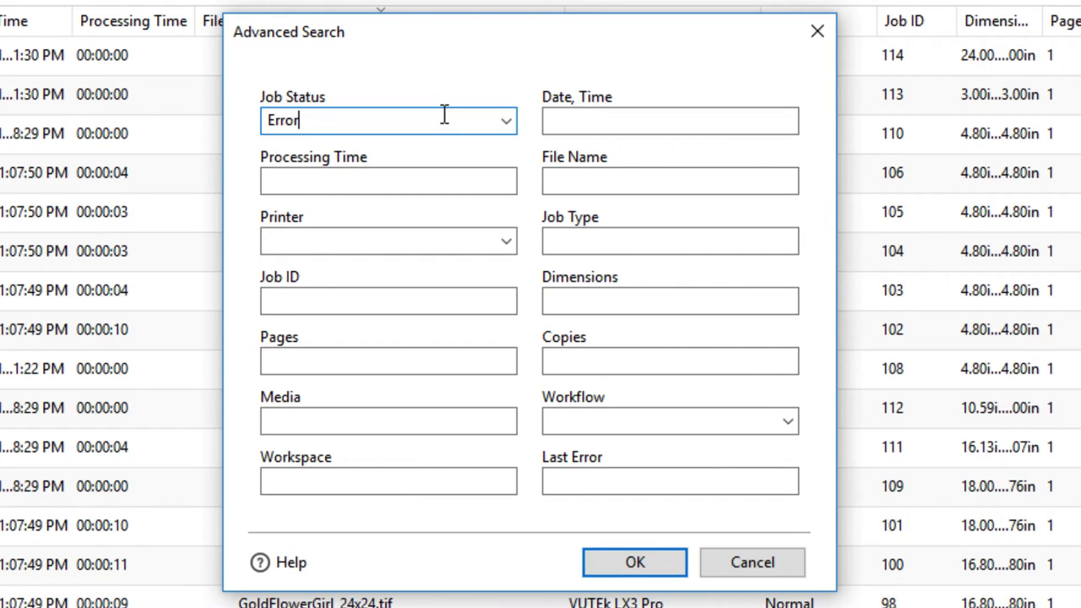
click(491, 422)
text(Tyvek)
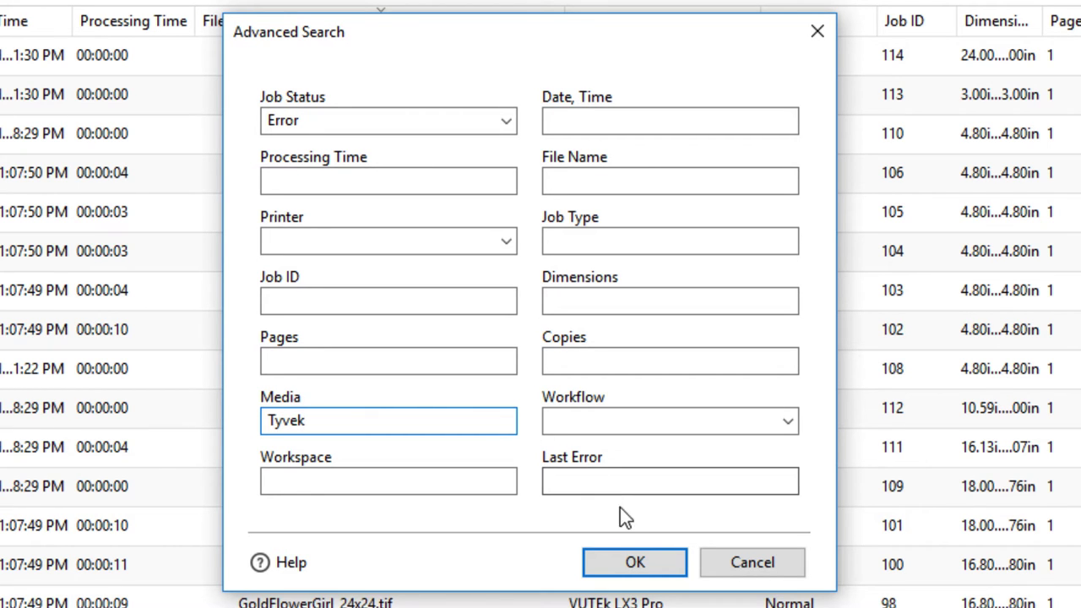
Run the search, save it as the filter 'Error on Tyvek', then clear back to all jobs
click(639, 564)
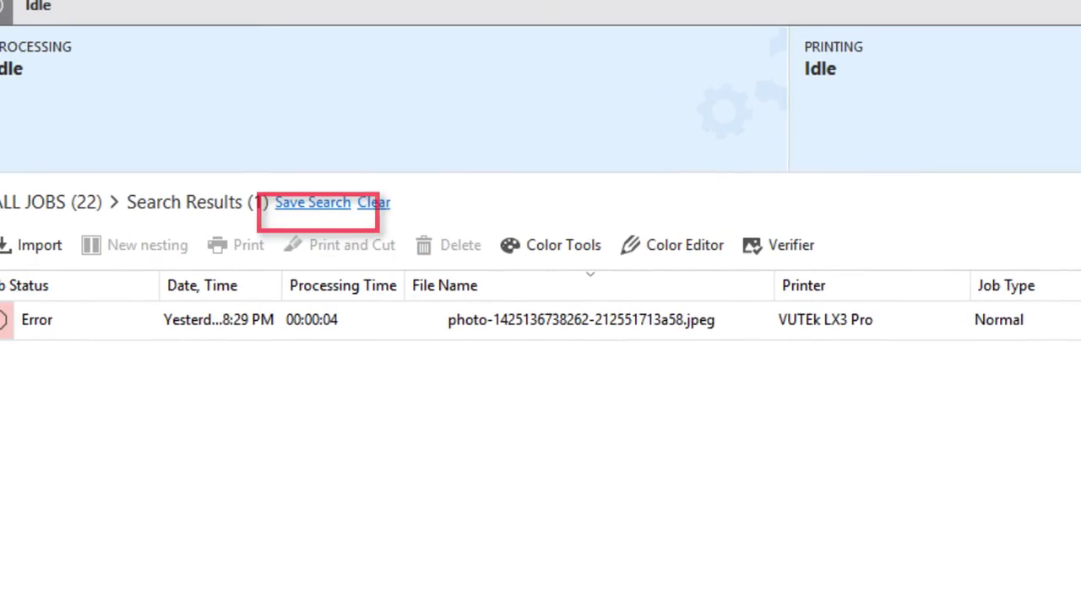
click(330, 214)
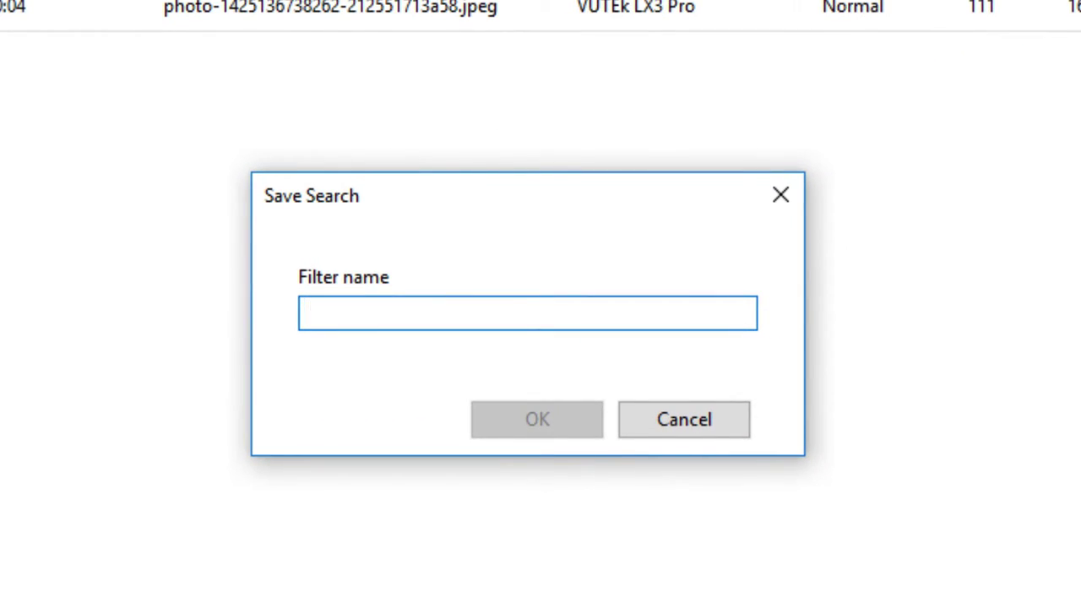
text(Error on Tyvek)
click(568, 419)
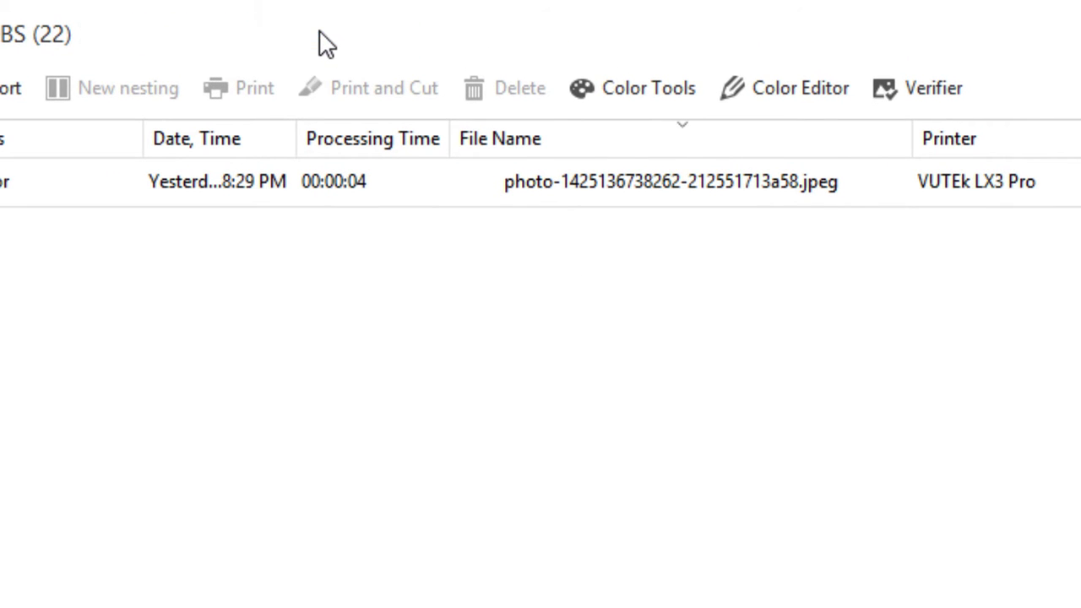
click(321, 34)
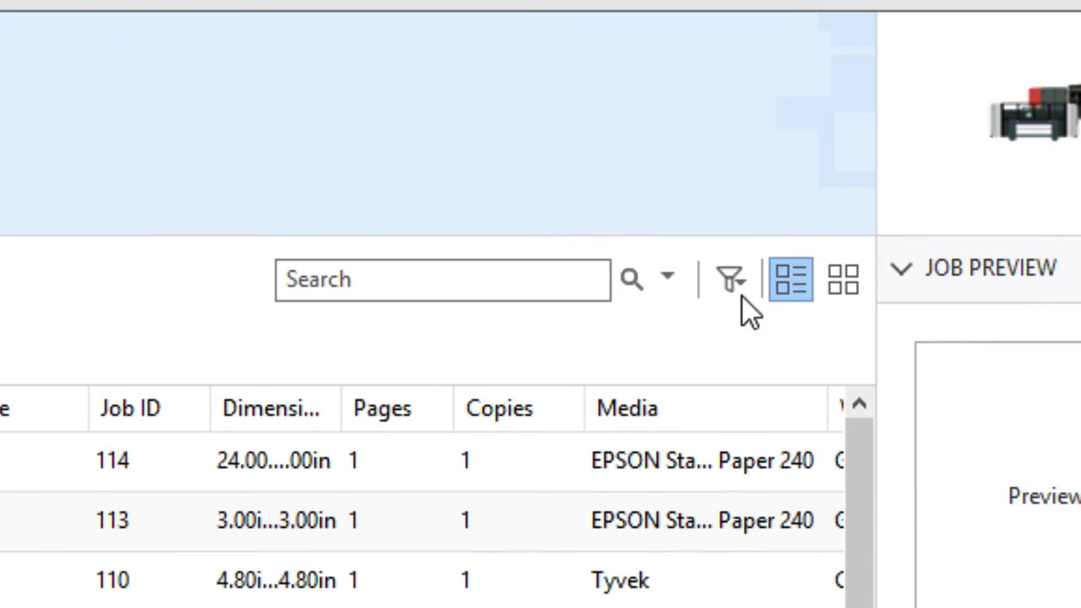
click(742, 281)
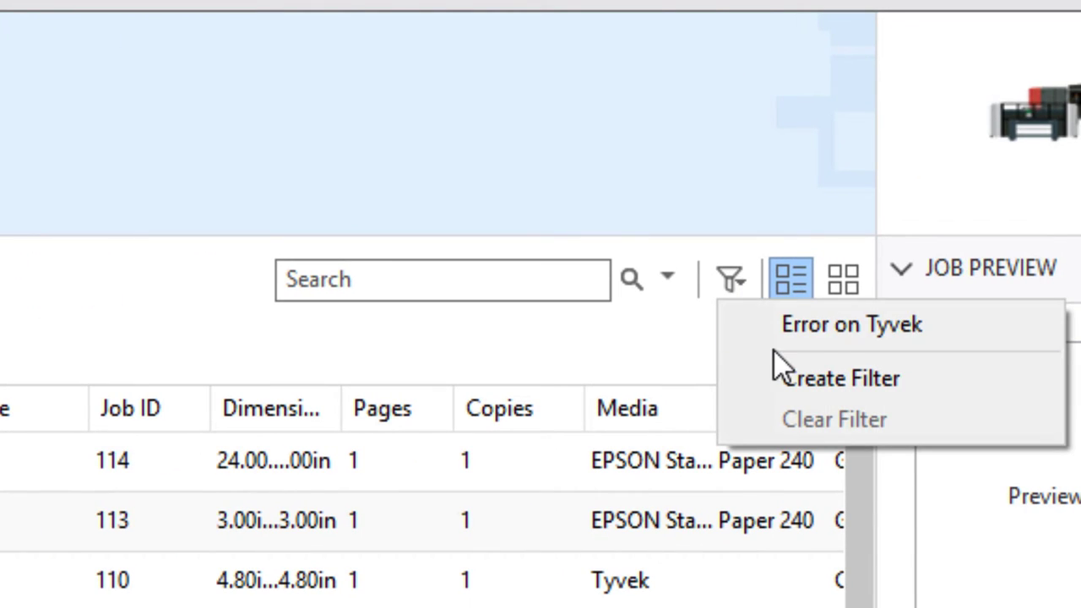
click(816, 342)
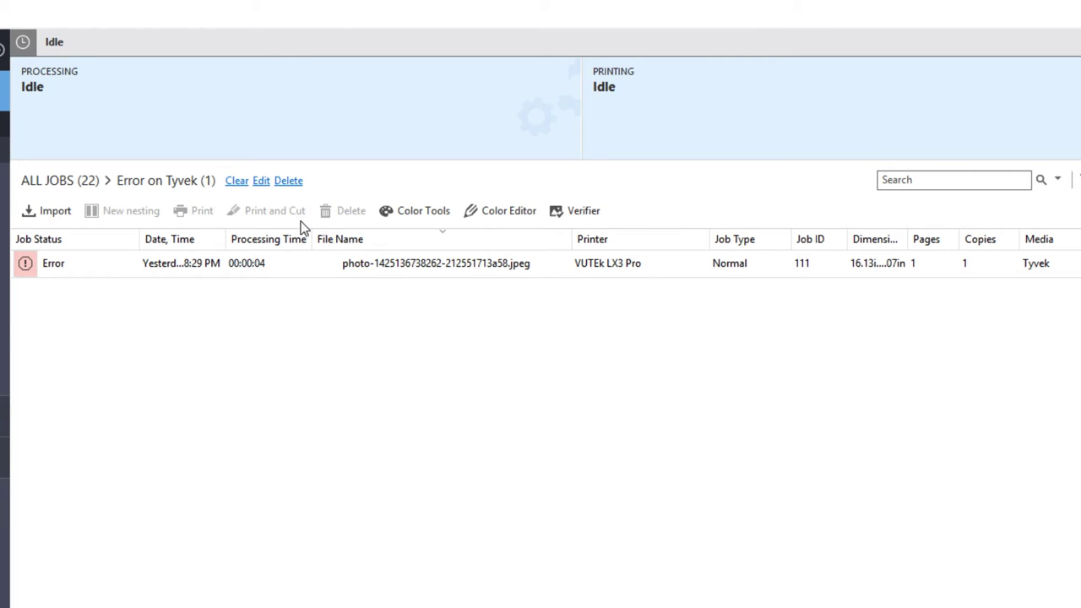
click(238, 181)
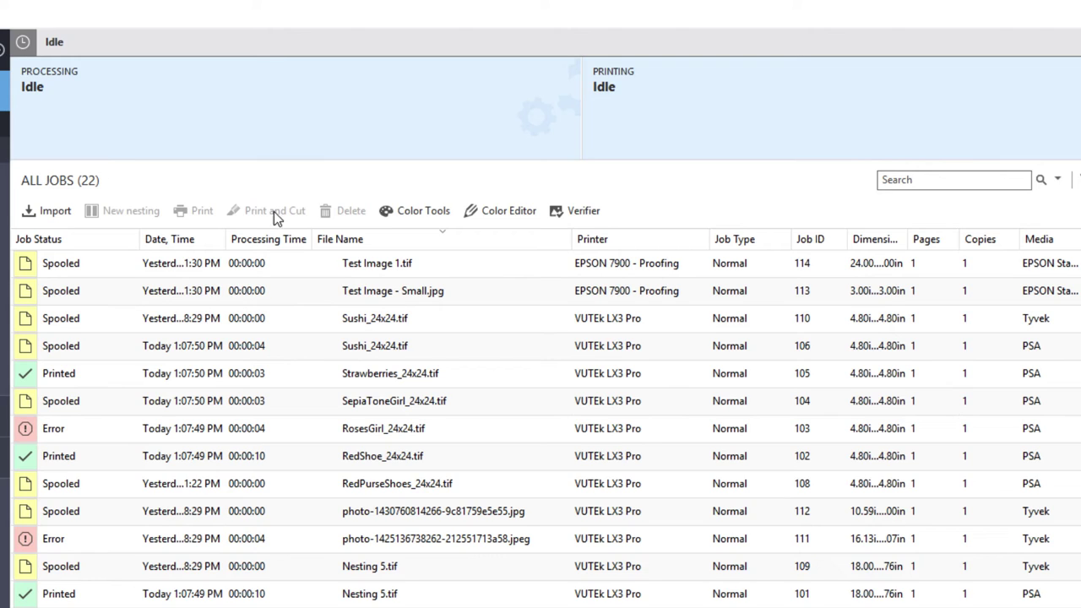
Select Strawberries_24x24.tif and open its preview and job summary
click(389, 372)
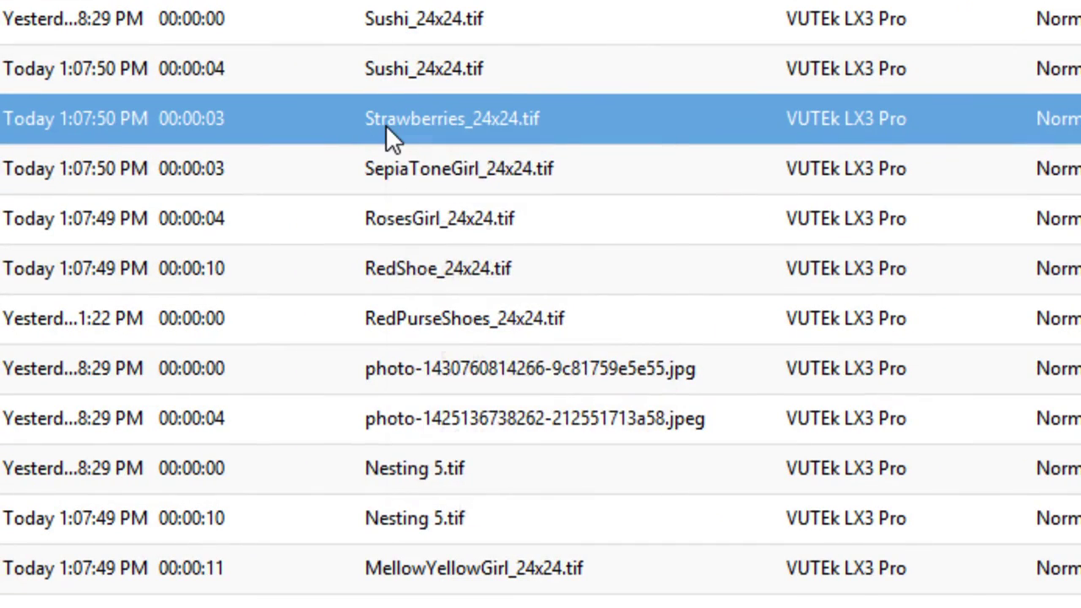
right_click(387, 135)
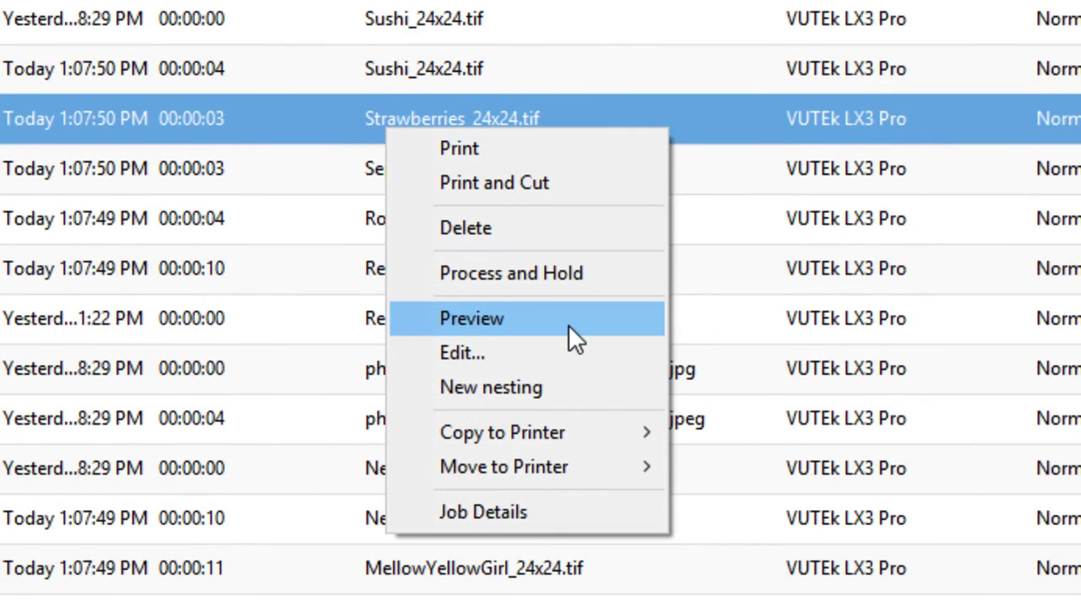
click(568, 324)
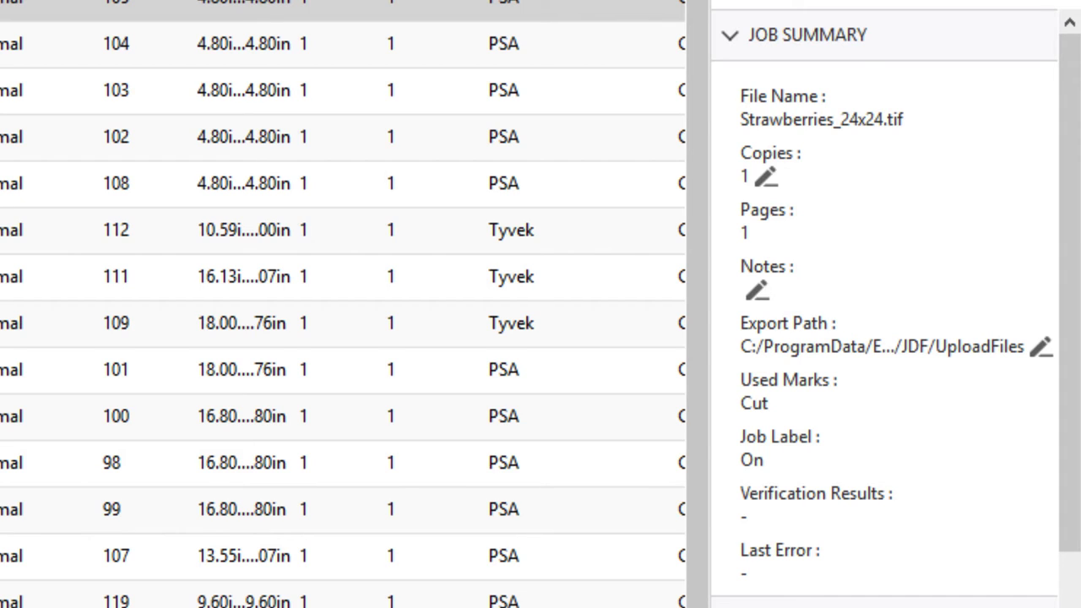
Set the Strawberries_24x24.tif job's Copies to 4 in the Job Summary panel
scroll(884, 304, down, 5)
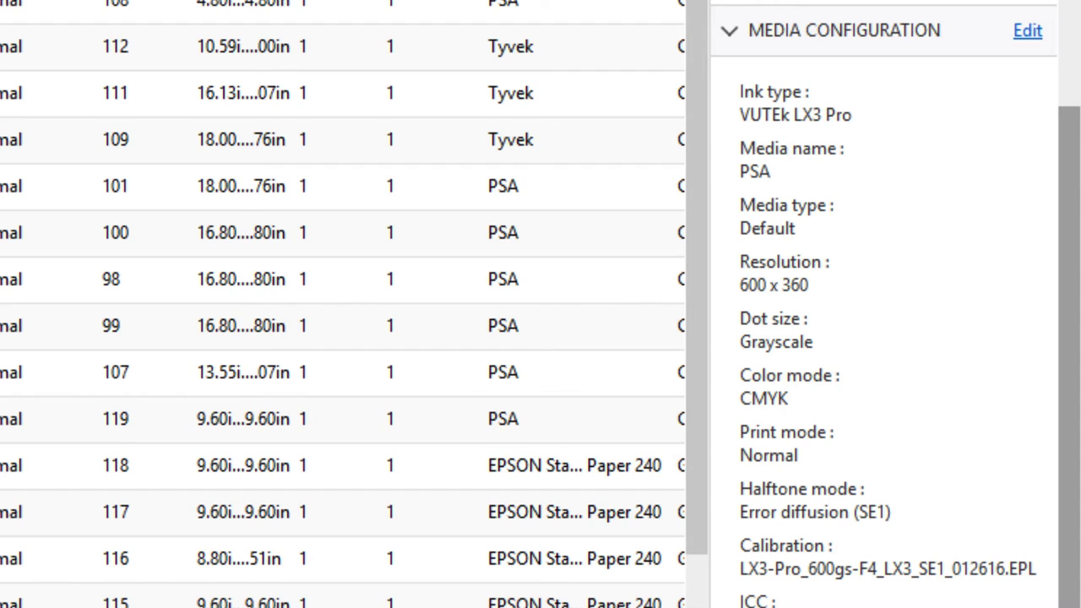
scroll(1073, 180, up, 5)
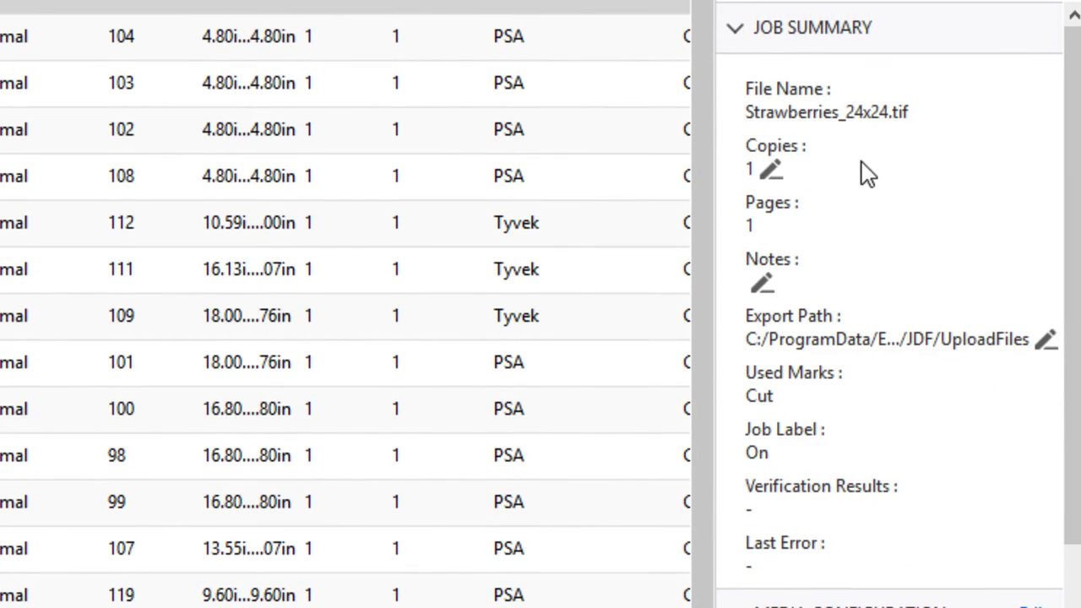
click(769, 171)
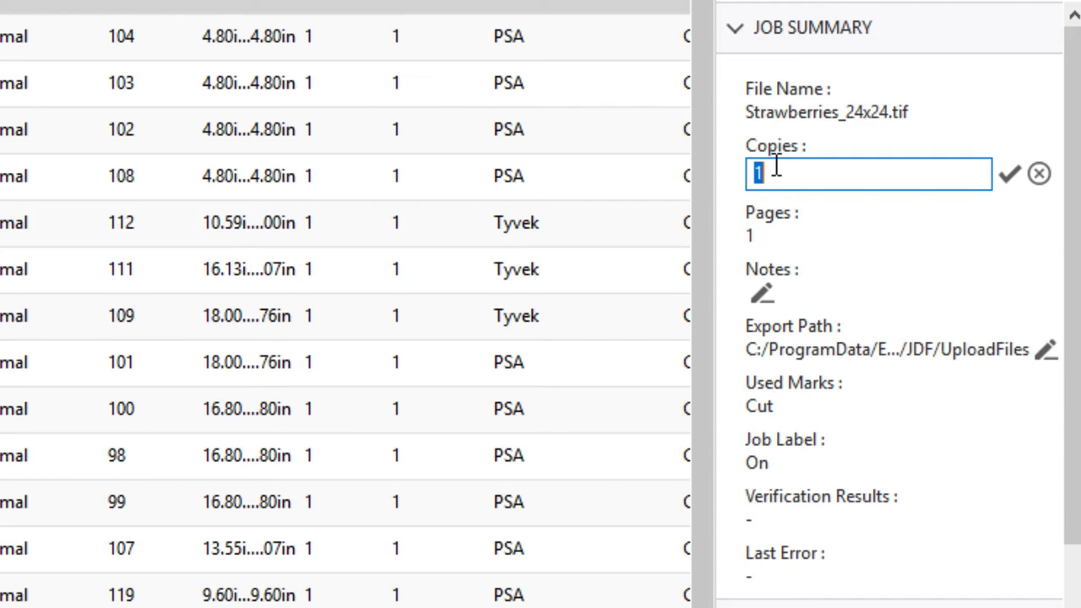
text(4)
click(1012, 180)
drag(1072, 365, 1077, 513)
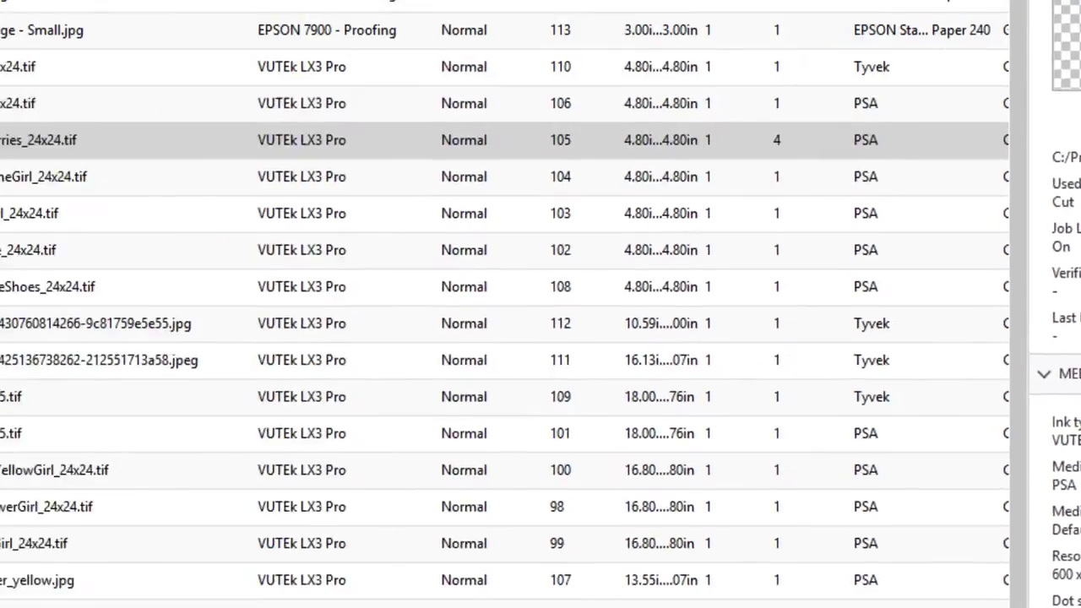
Keep CMYK colour mode and the LX3-Pro_600gs-F4_LX3_SE1_012616.EPL calibration in the media configuration, then apply
click(1074, 373)
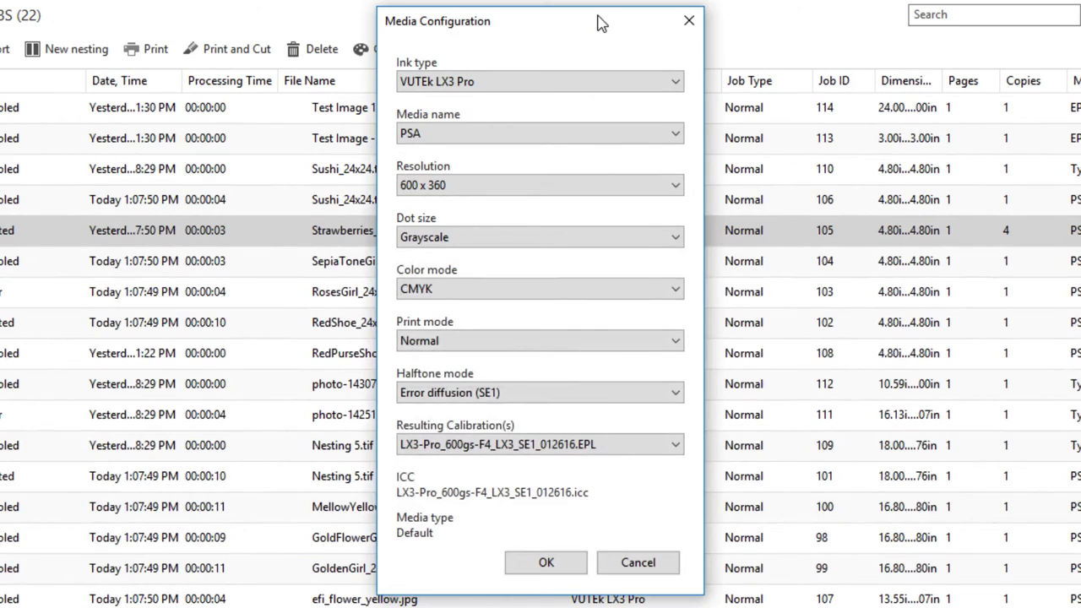
click(676, 291)
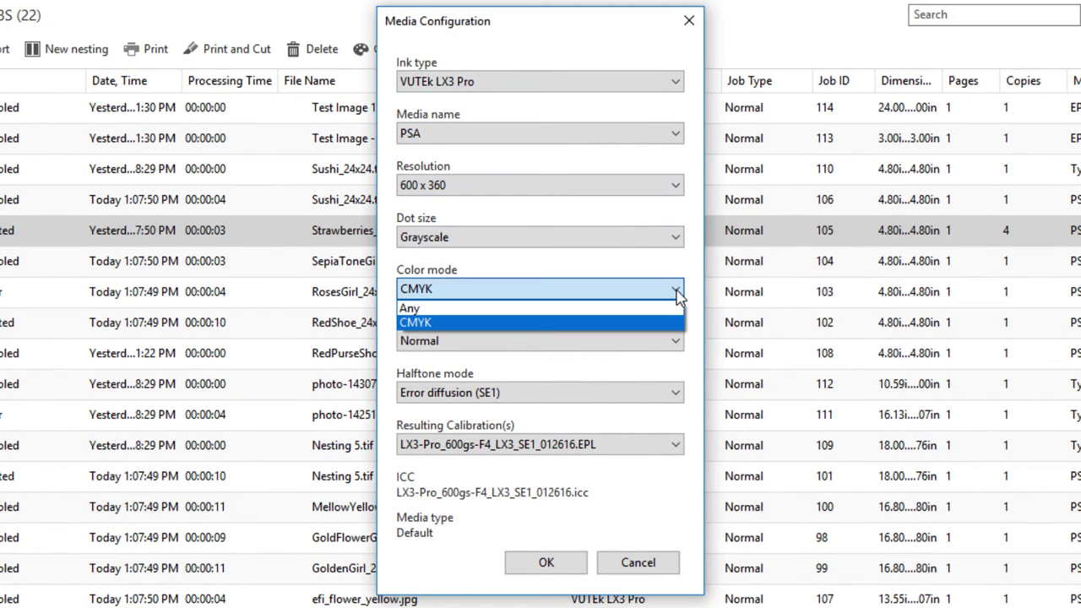
click(675, 322)
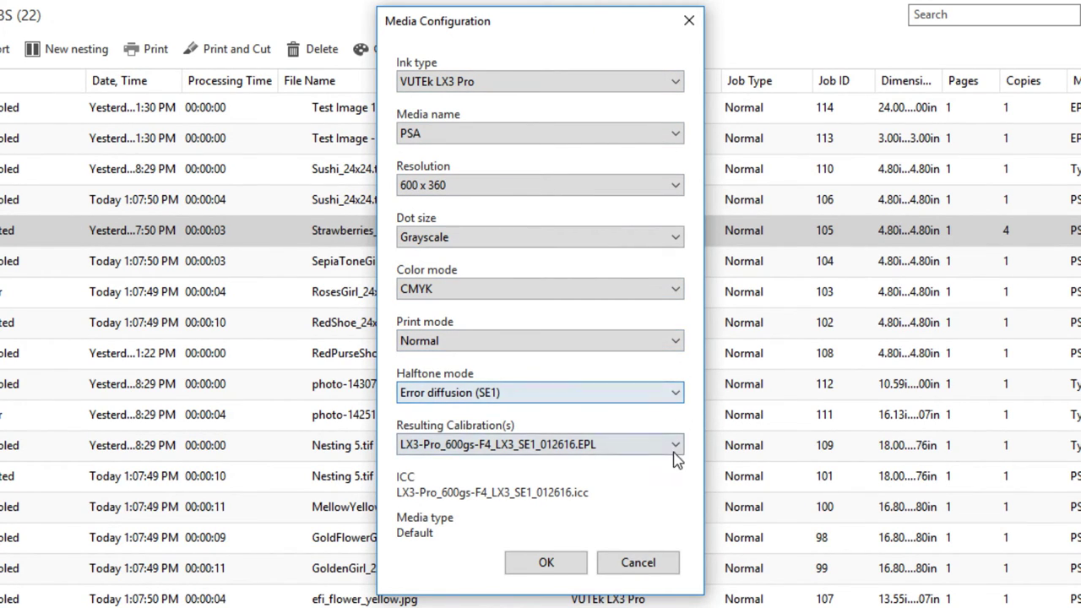
scroll(675, 455, down, 1)
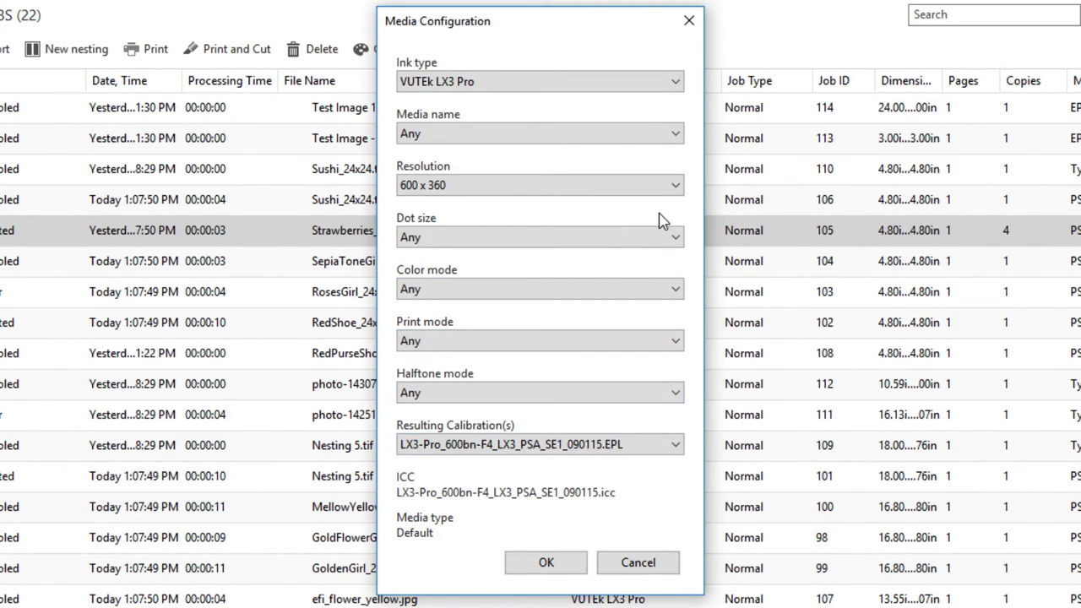
click(655, 448)
click(656, 478)
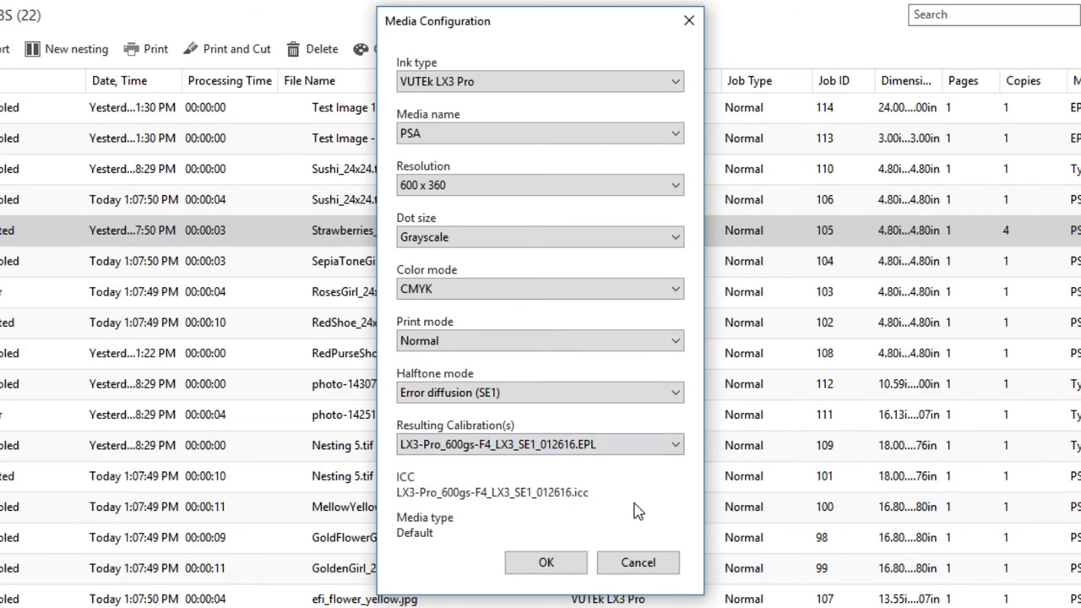
click(547, 563)
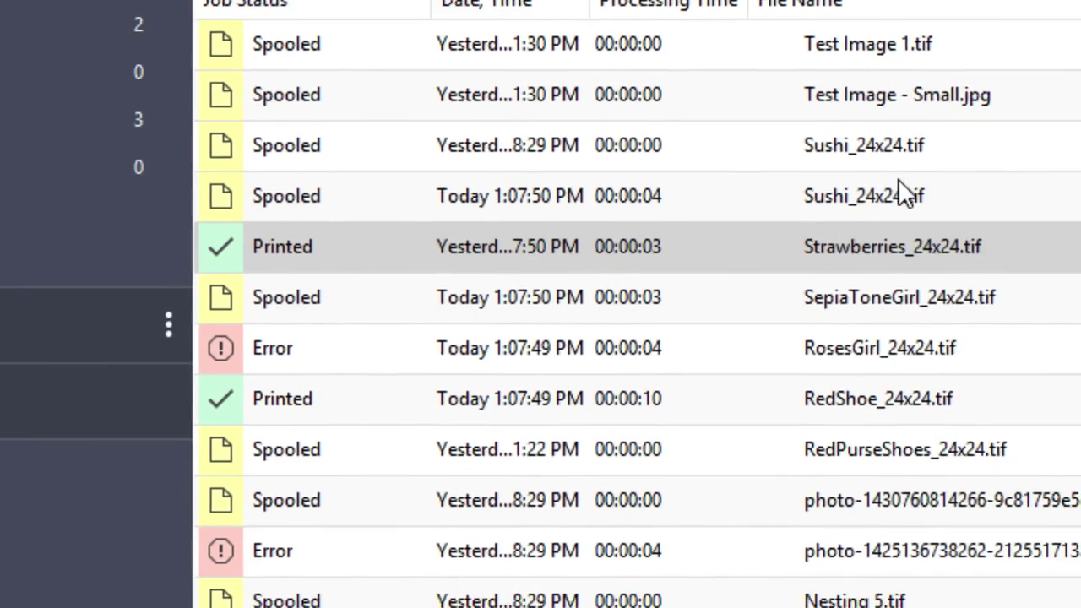
right_click(900, 189)
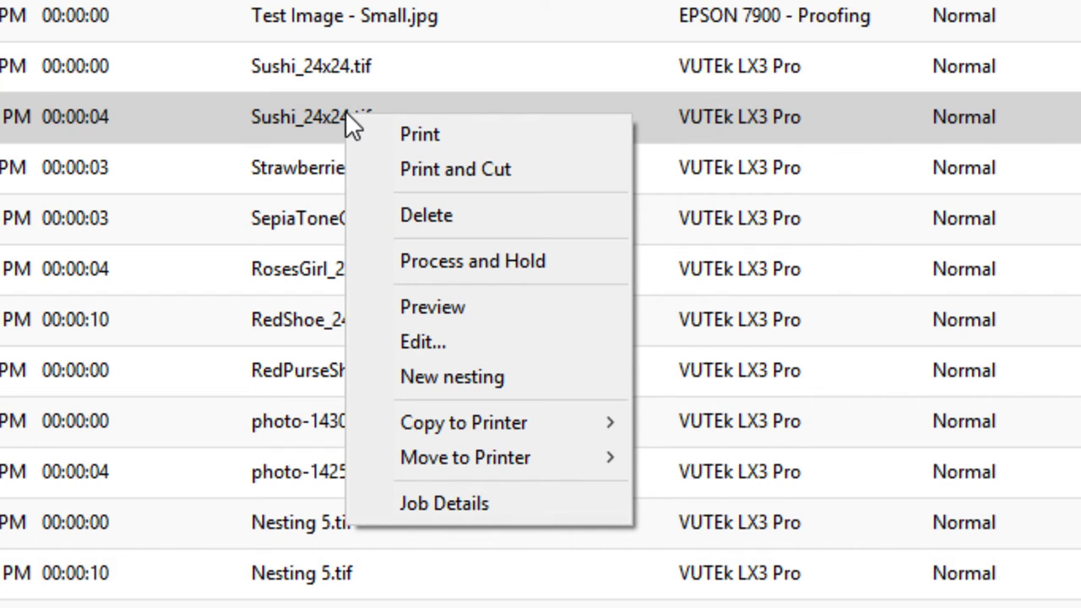
click(473, 506)
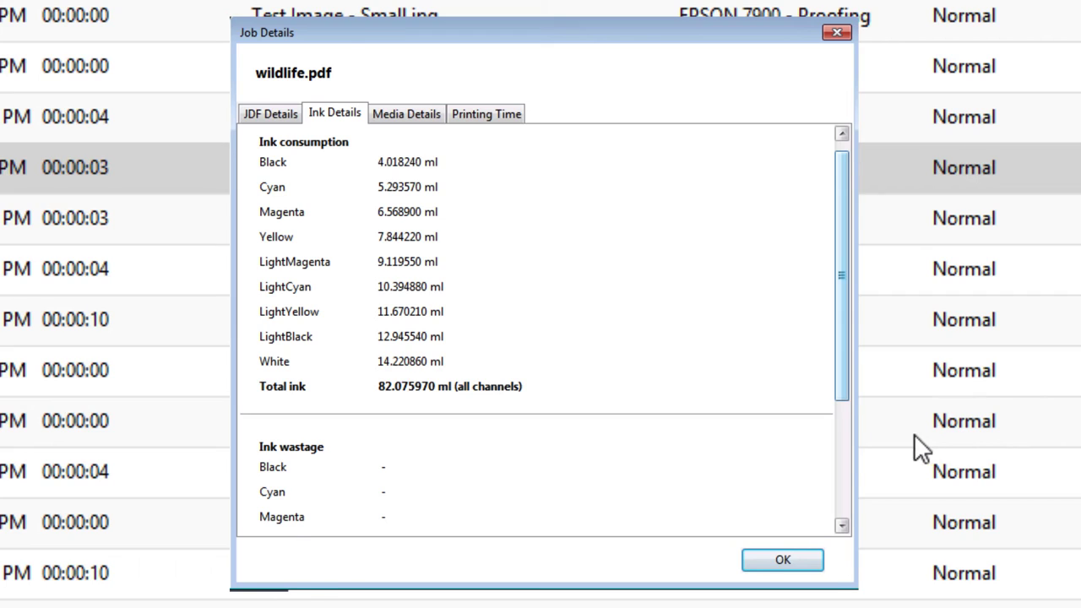
key(Return)
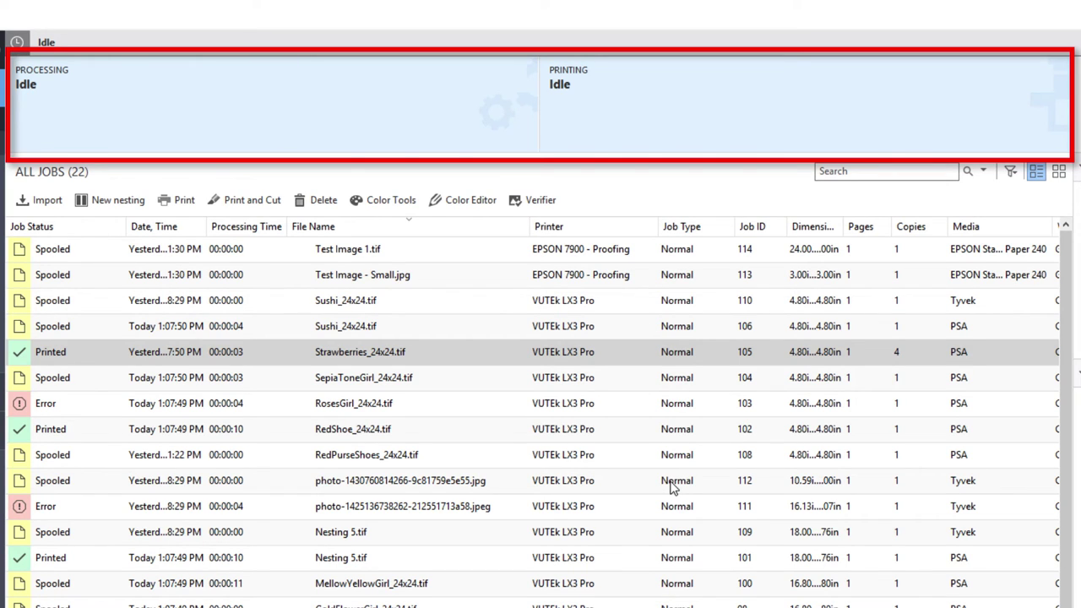
Print Nesting 5.tif, then cancel its processing as job 109, leaving it in Error
click(354, 532)
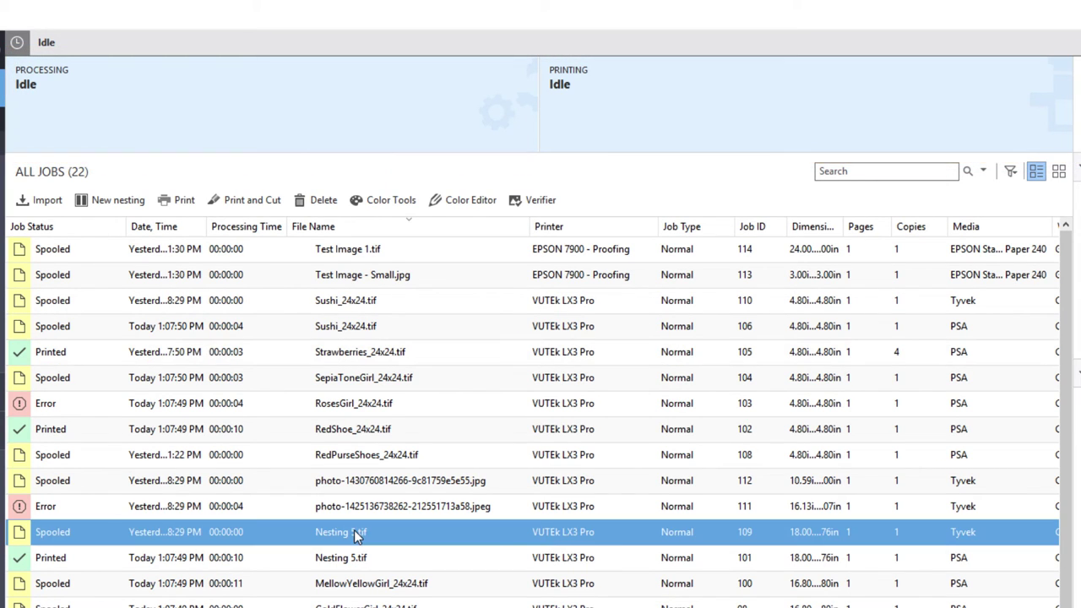
right_click(354, 529)
click(384, 542)
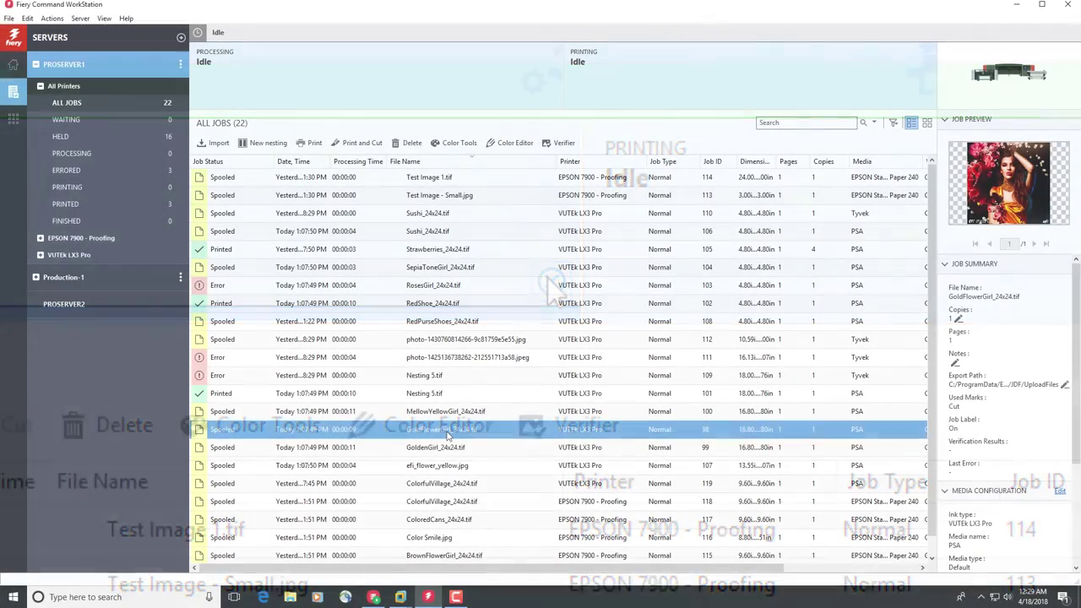
right_click(393, 433)
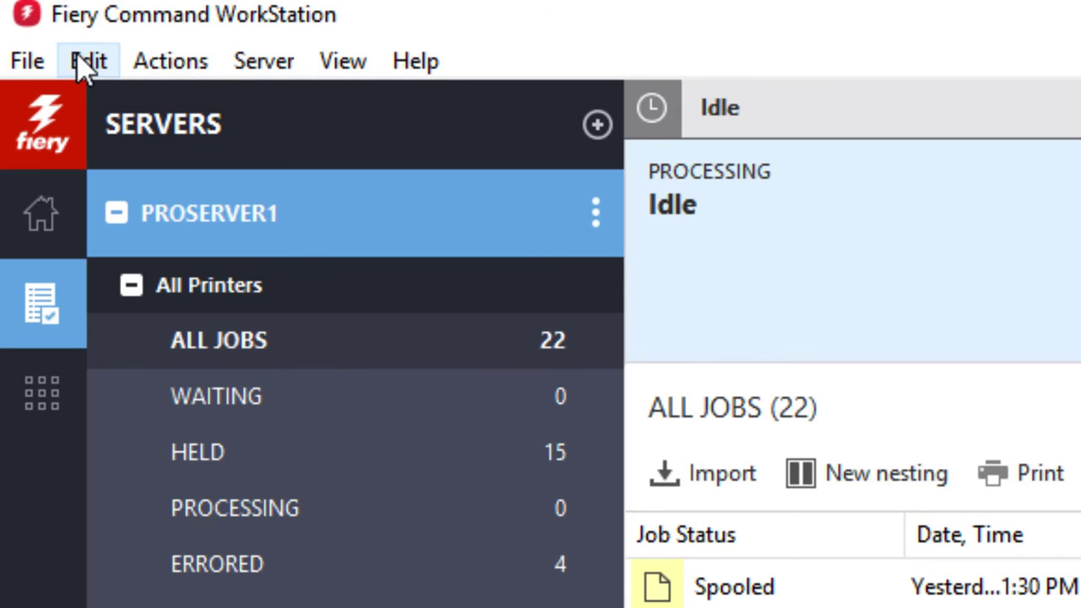
Open Edit > Preferences to show the General Settings page
click(39, 55)
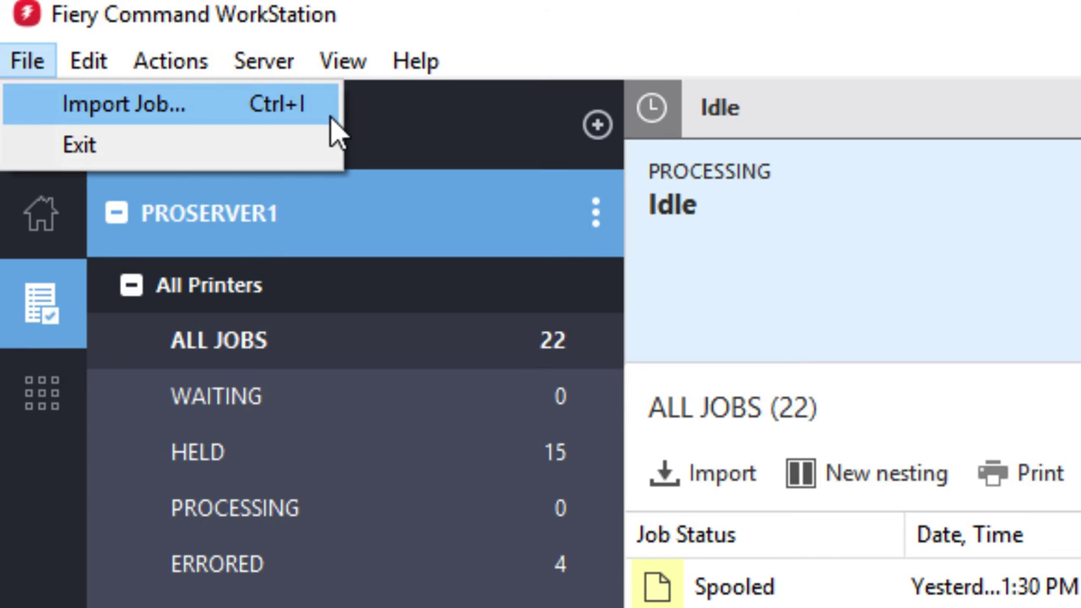
mouse_move(79, 66)
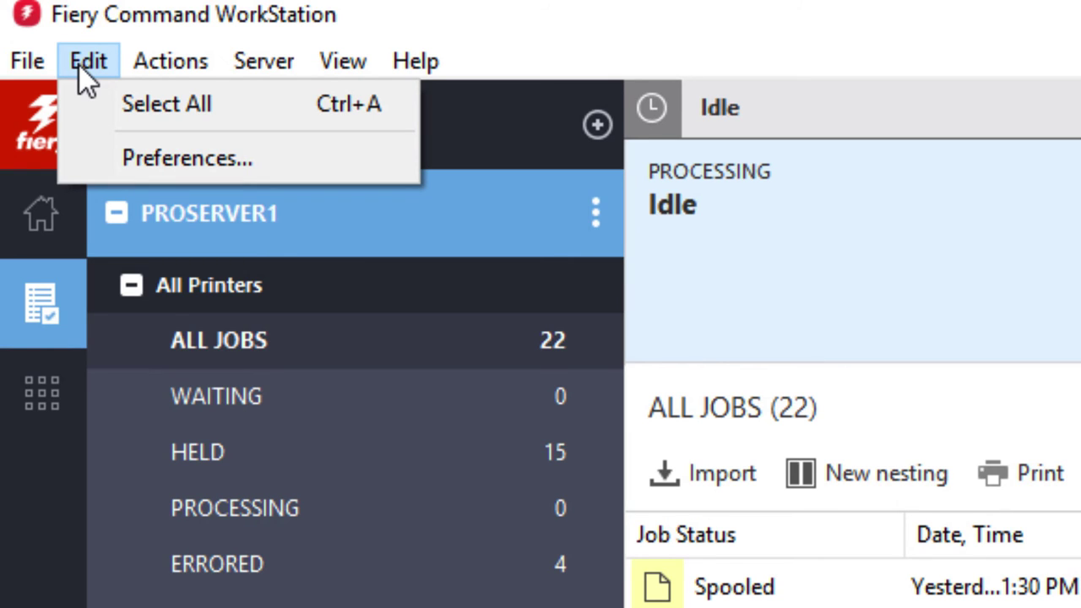
click(165, 159)
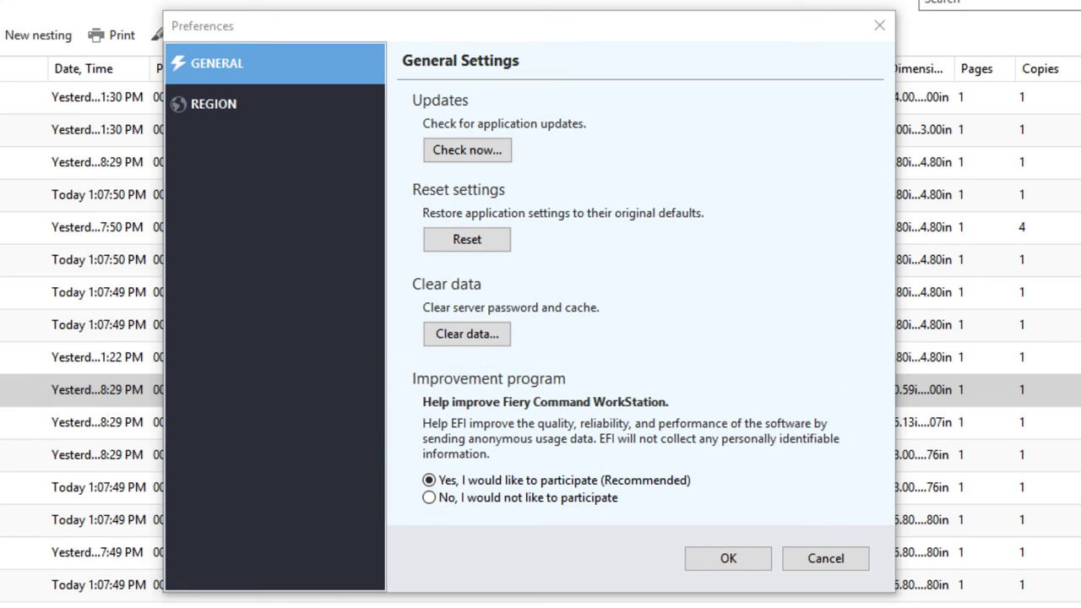
Check the Region preferences (English, US inches), then close the Preferences window
click(212, 102)
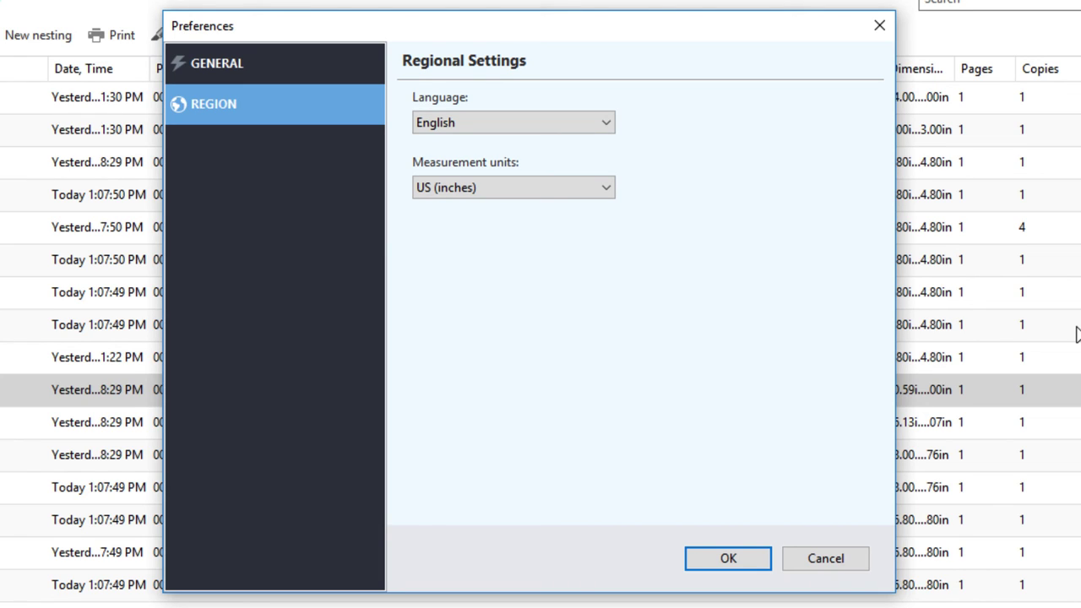
click(879, 26)
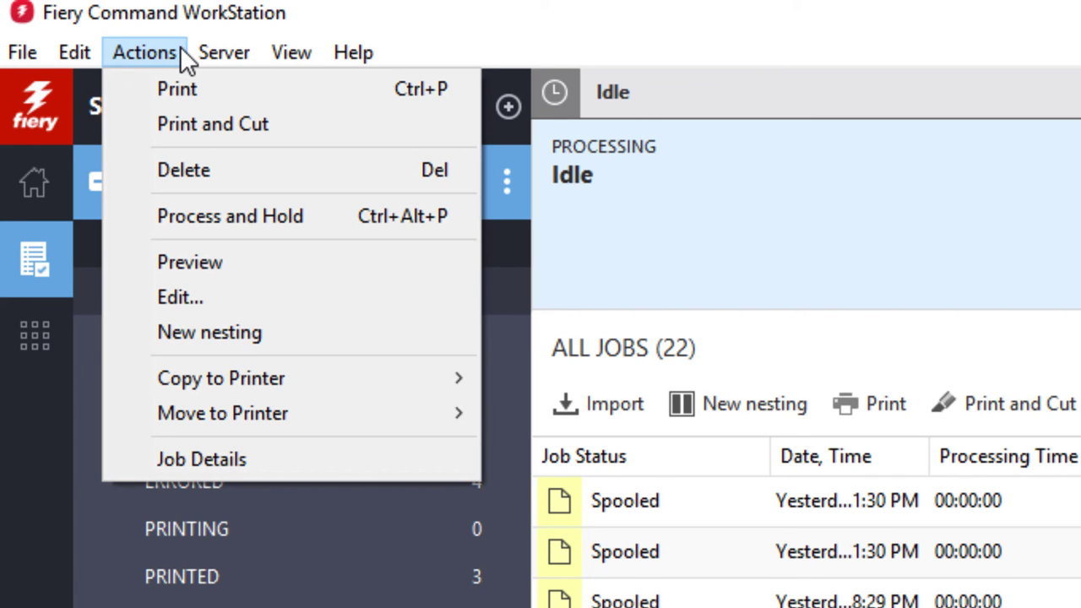
Browse the Server menu, then the View menu with Home, Job Center and Apps and Resources
mouse_move(201, 64)
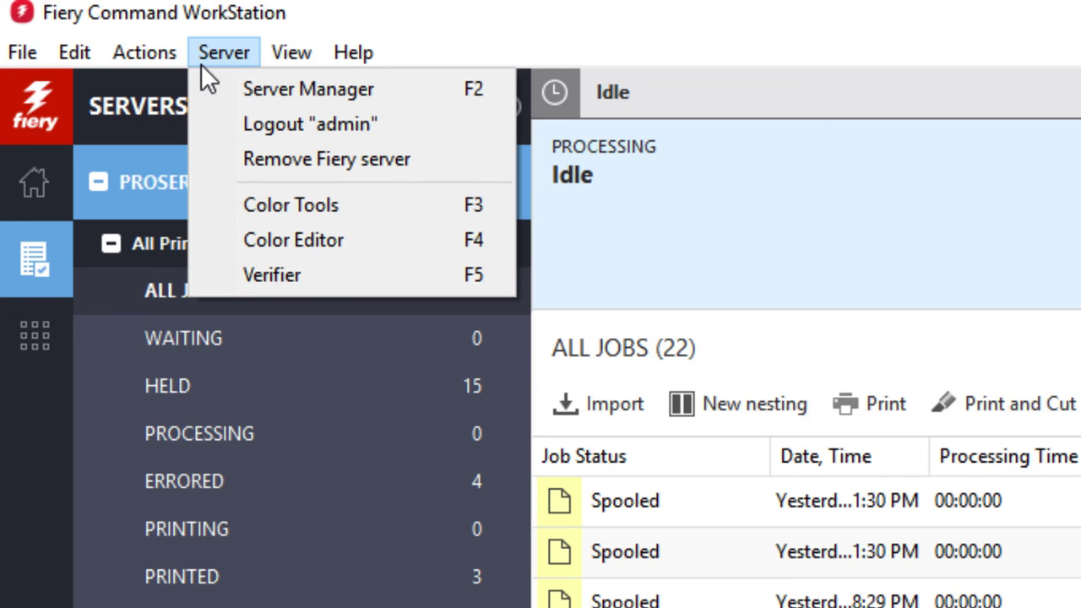
mouse_move(272, 47)
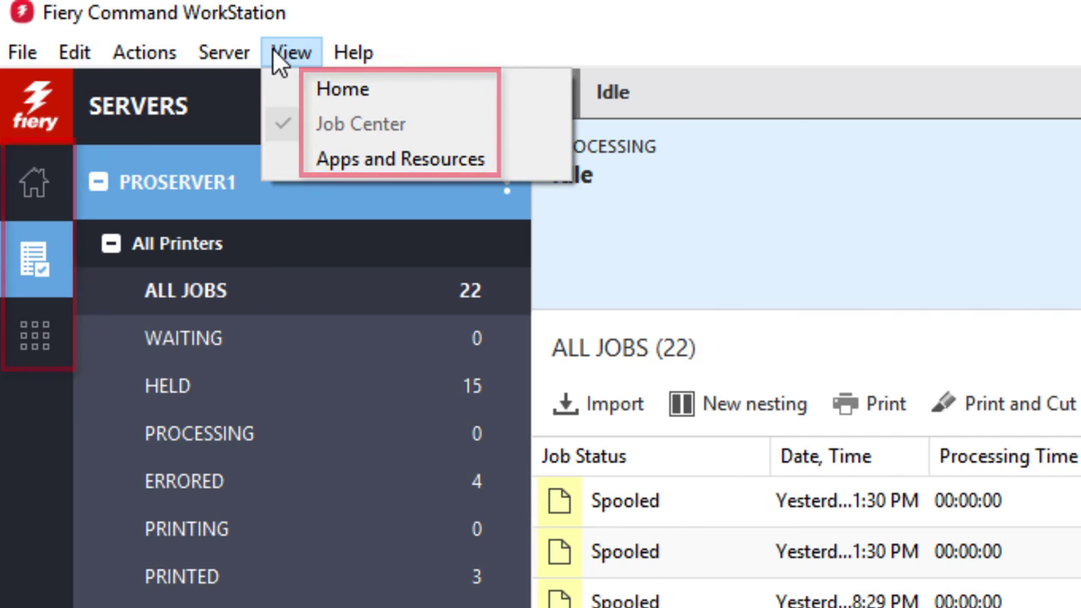
Show the Help menu with EFI Website, EFI Technical Support, Check for updates and Start Tour
mouse_move(333, 53)
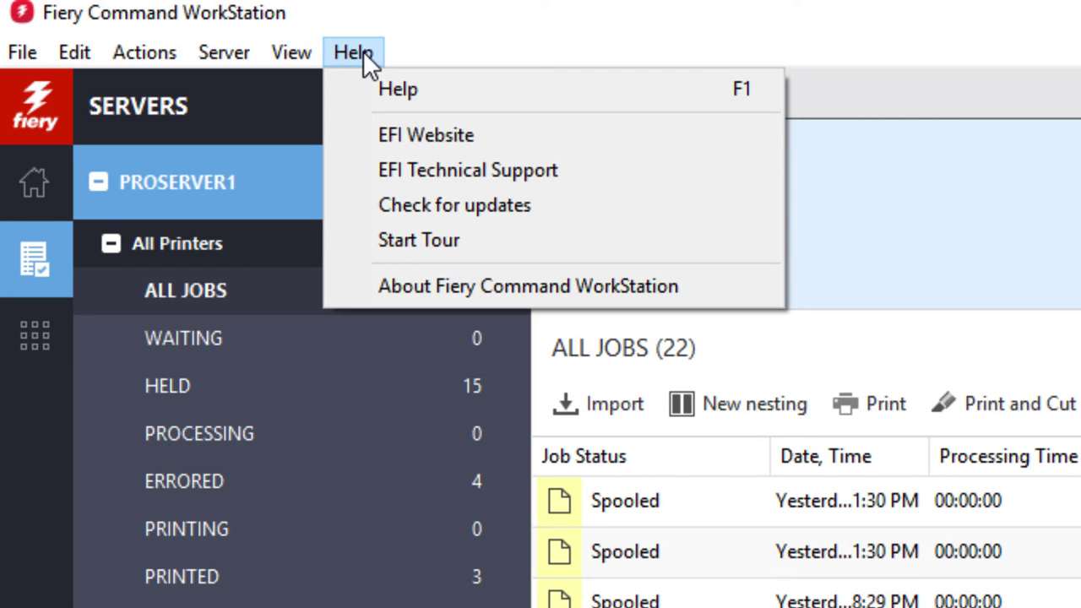
Open About Fiery Command WorkStation, listing versions such as Package 6.2.0.64
click(590, 297)
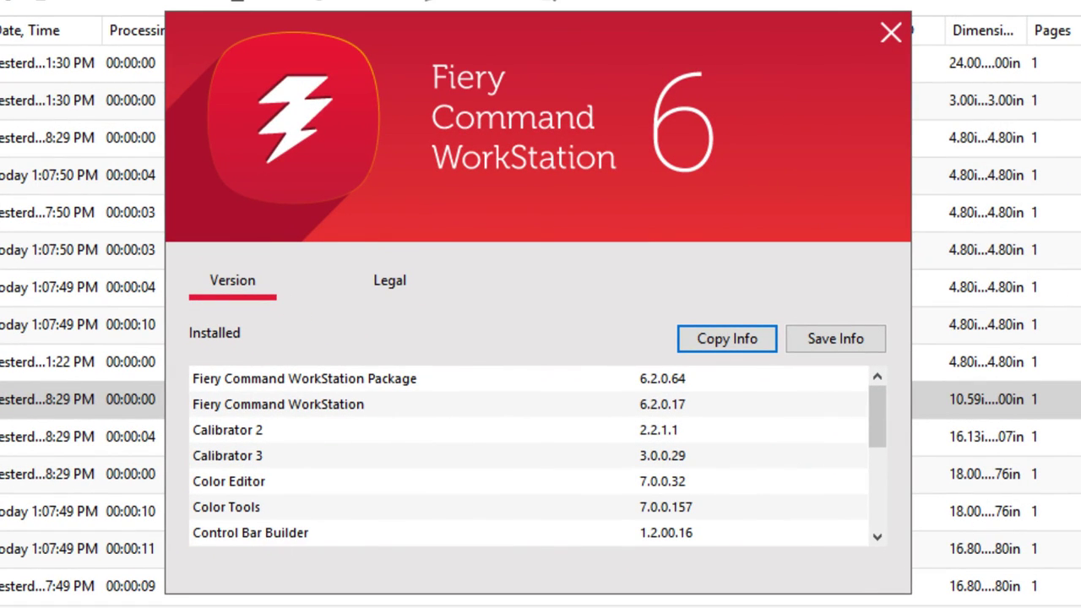